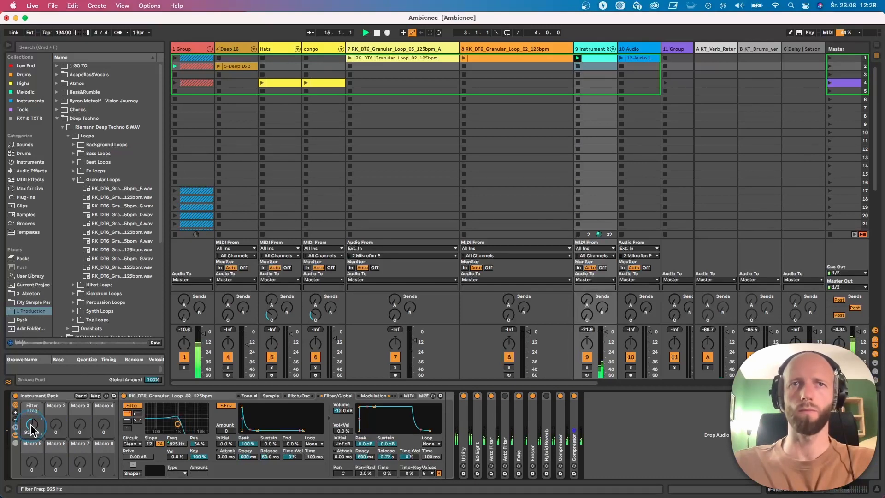
Stop playback and look over the Riemann Deep Techno 6 sample pack's product page in Chrome.
key("space")
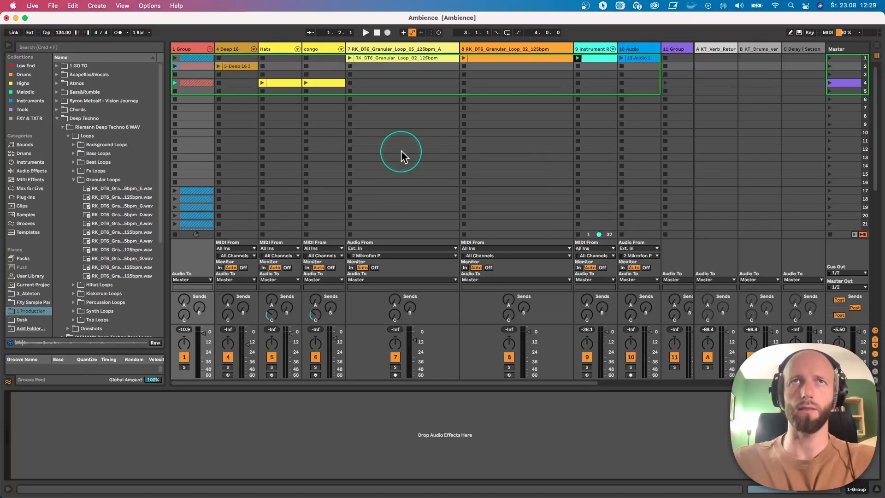
left_click(399, 57)
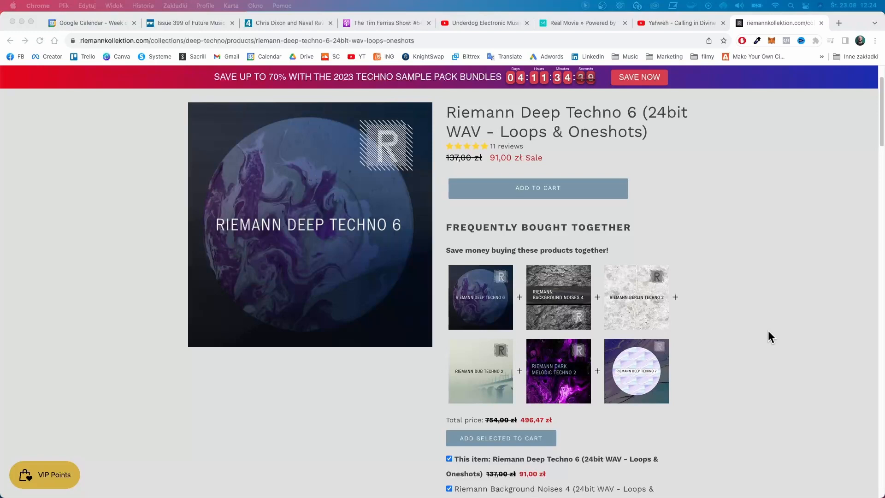
scroll(768, 332, "down", 3)
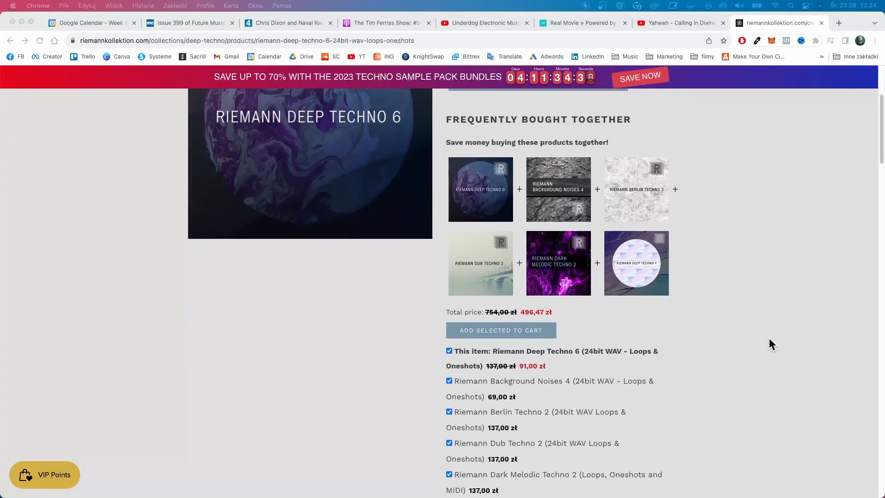
scroll(769, 339, "up", 2)
scroll(771, 339, "up", 2)
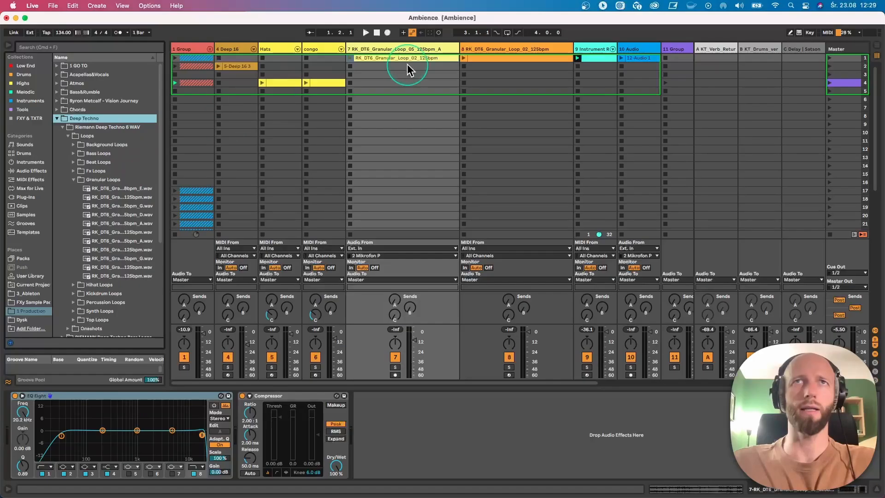
Audition the RK_DT6_Granular_Loop_02_125bpm audio clip on track 7.
left_click(349, 58)
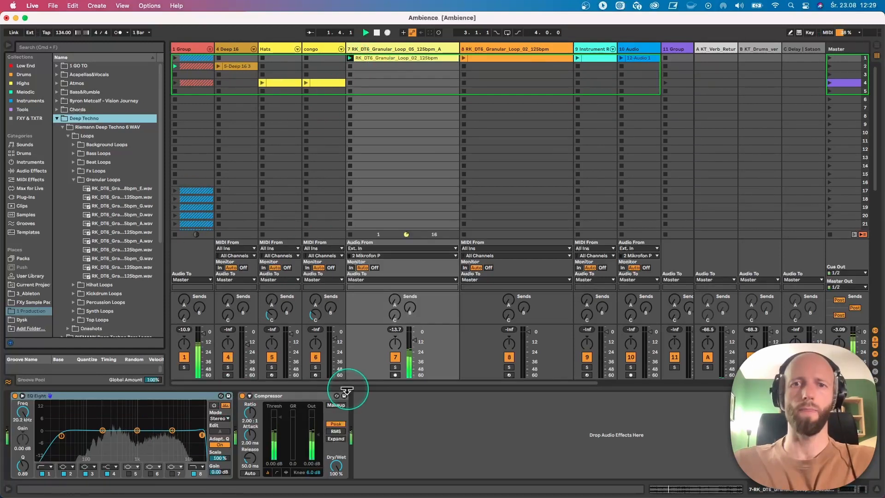
key("space")
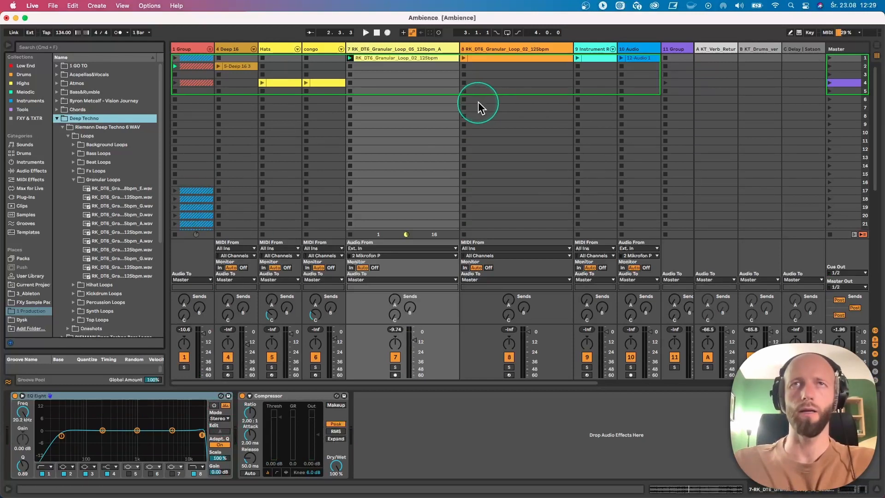
left_click(433, 47)
Delete granular loop track 8 and insert a new MIDI track after track 7.
left_click(494, 46)
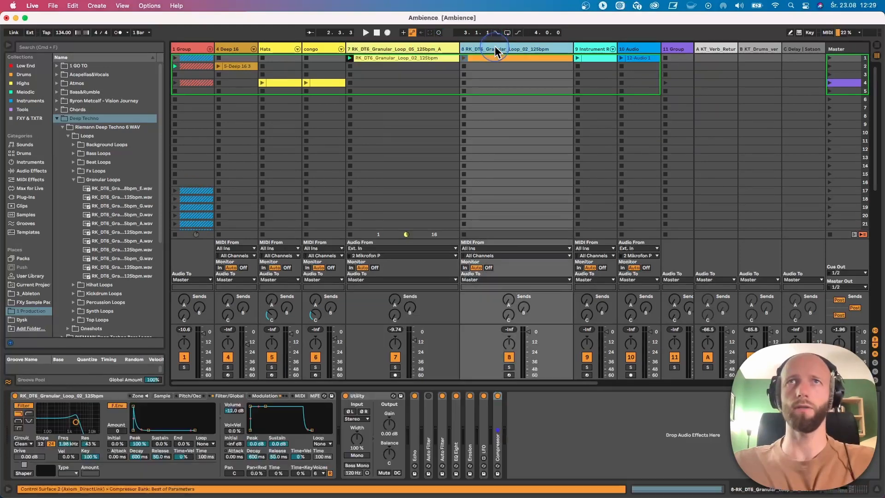
key("Delete")
left_click(431, 48)
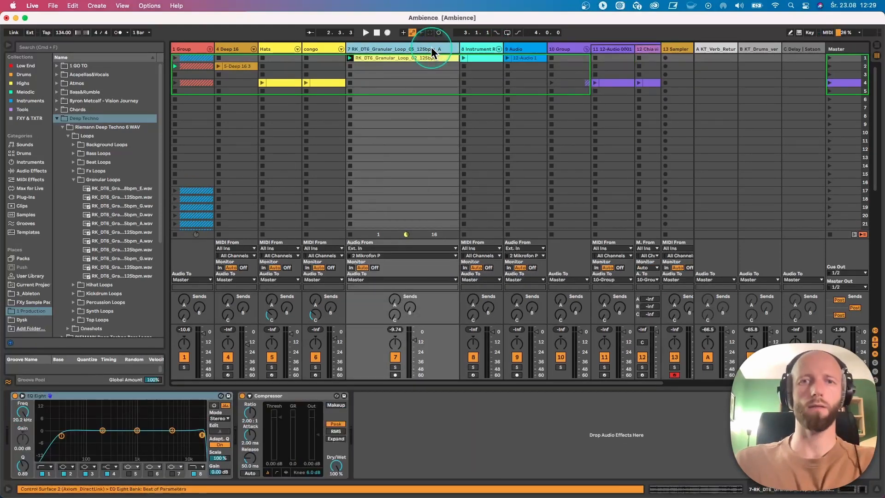
key("super+shift+t")
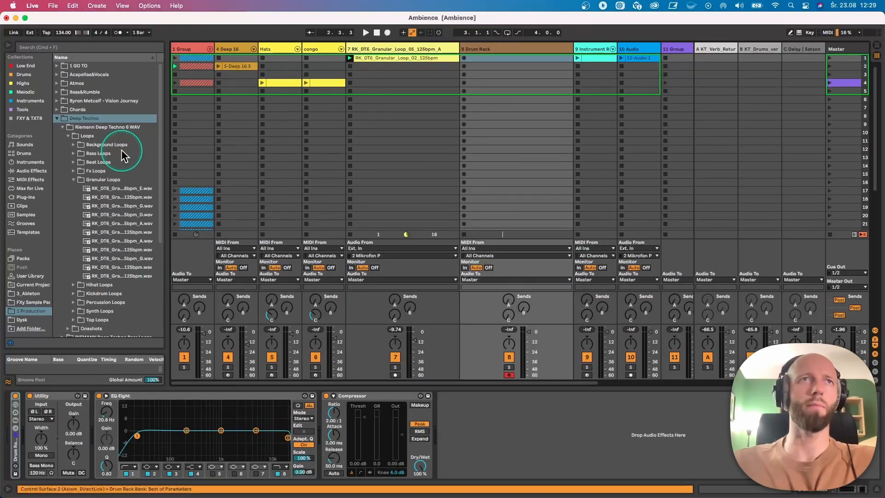
Load Sampler onto the new MIDI track and place the RK_DT6_Granular_Loop_02_125bpm sample in it.
left_click(28, 162)
left_click(68, 182)
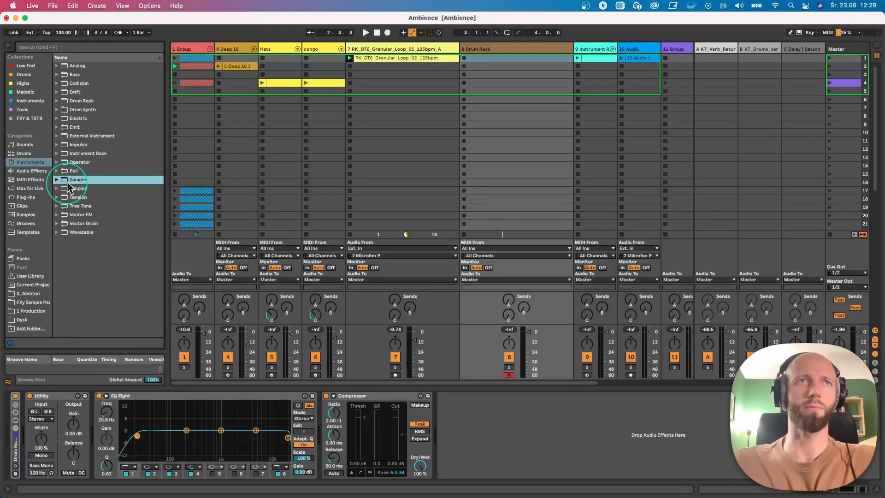
double_click(67, 183)
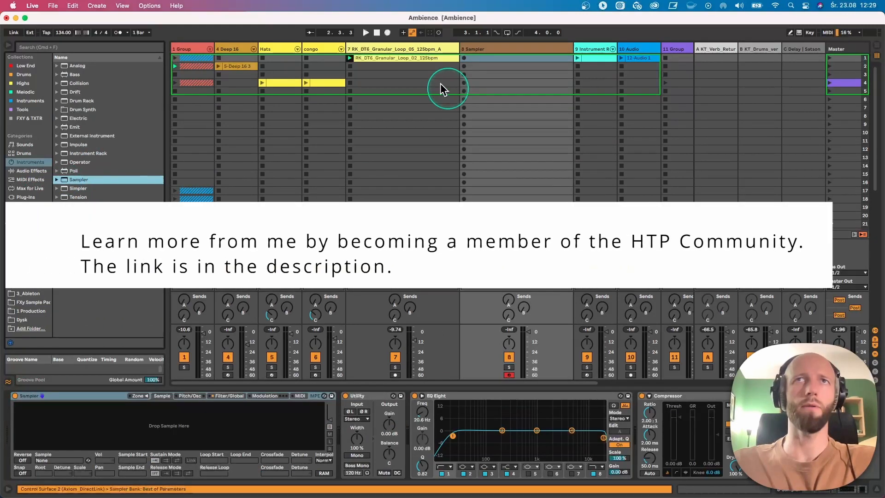
left_click_drag(291, 324, 216, 420)
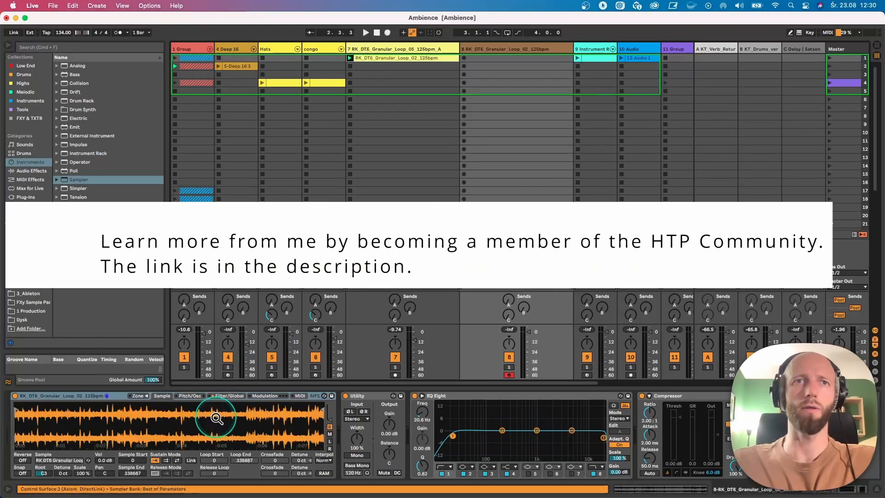
Trim the sample to about 148962–251626 and enable the back-and-forth sustain loop, starting at about 147956.
left_click_drag(13, 417, 151, 409)
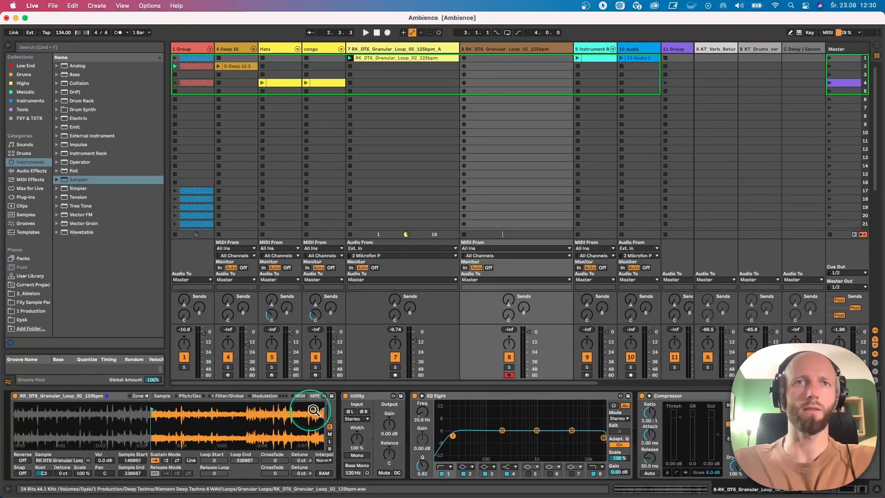
mouse_move(324, 409)
left_mouse_down()
mouse_move(232, 411)
mouse_move(244, 412)
left_mouse_up()
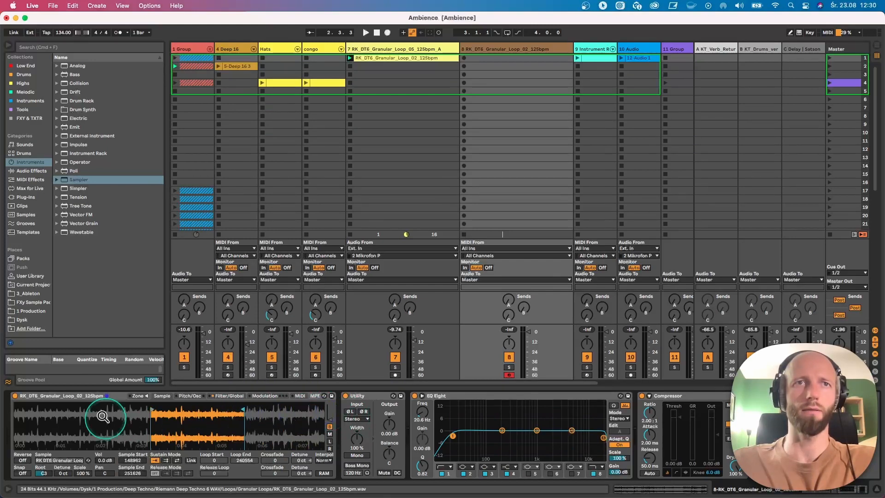
left_click(177, 460)
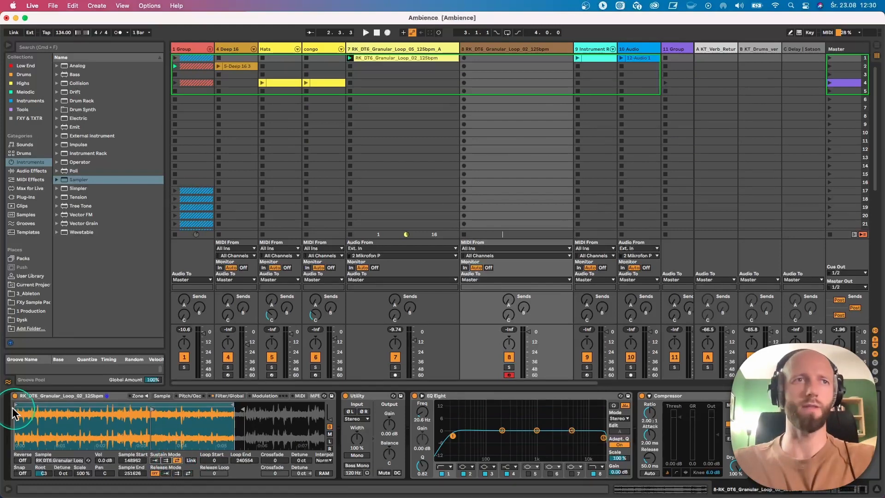
left_click_drag(16, 405, 150, 408)
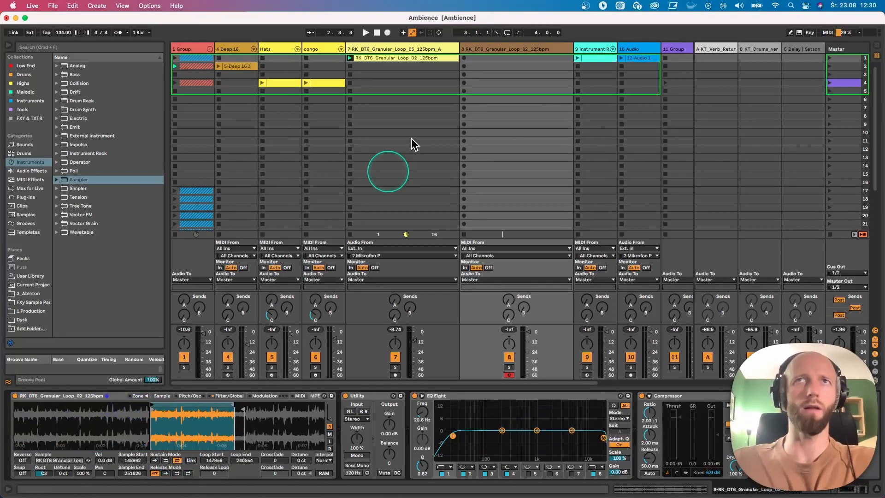
Create a MIDI clip in the Sampler track's first slot and set its loop length to 32 bars.
double_click(482, 57)
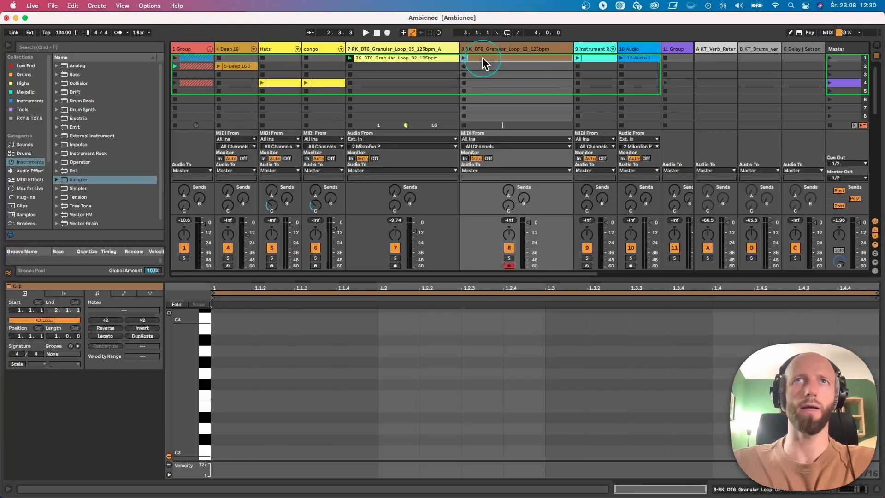
double_click(140, 336)
triple_click(139, 335)
left_click(322, 408)
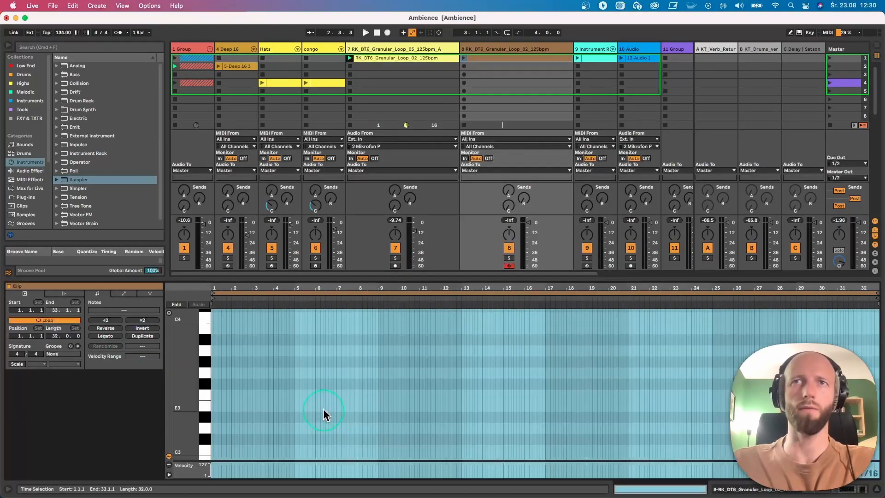
Add a C3 note at the clip's start and extend it across all 32 bars with Legato.
scroll(276, 411, "down", 1)
left_click(212, 446)
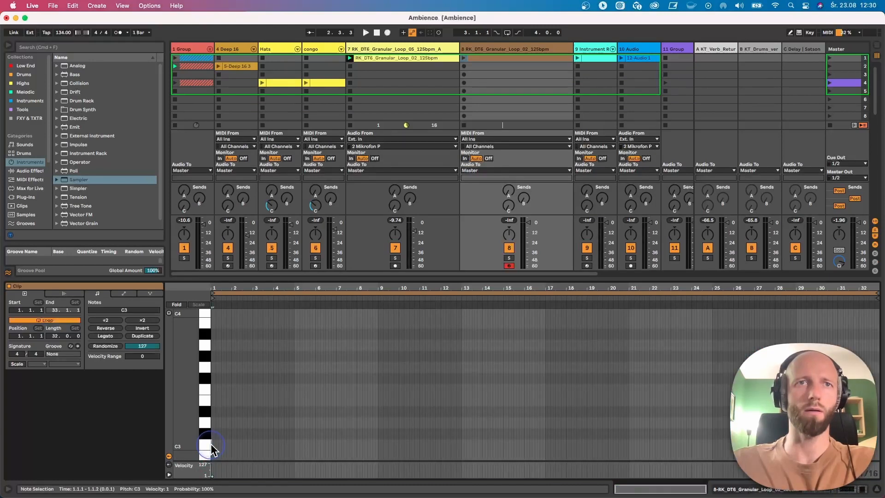
left_click(109, 336)
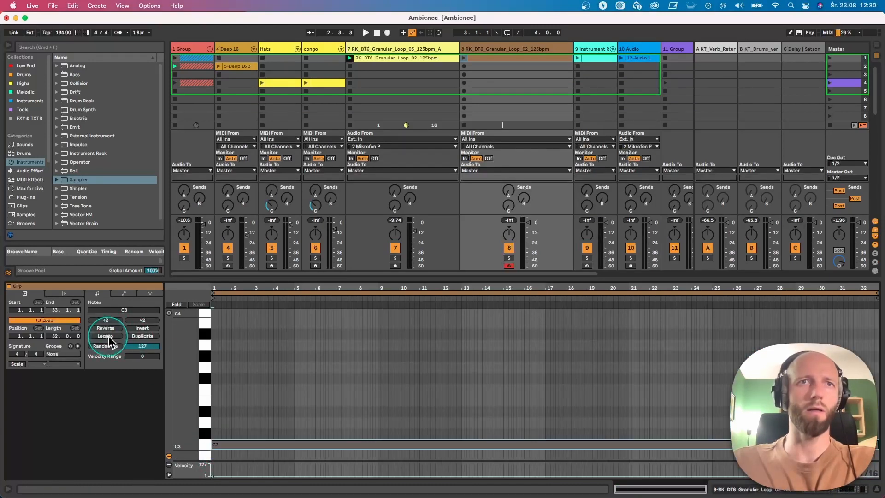
left_click_drag(482, 444, 482, 433)
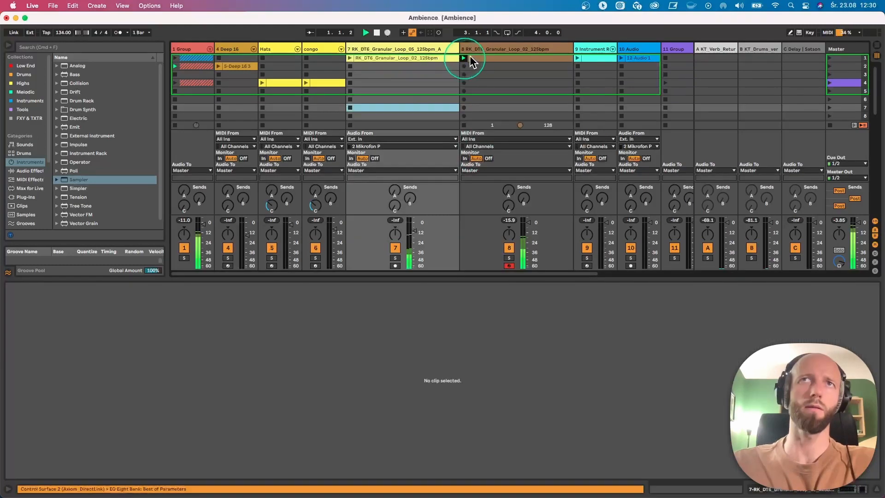
Set Sampler's loop crossfade to about 11569 and shift the sustain loop to about 159028–251626.
double_click(474, 48)
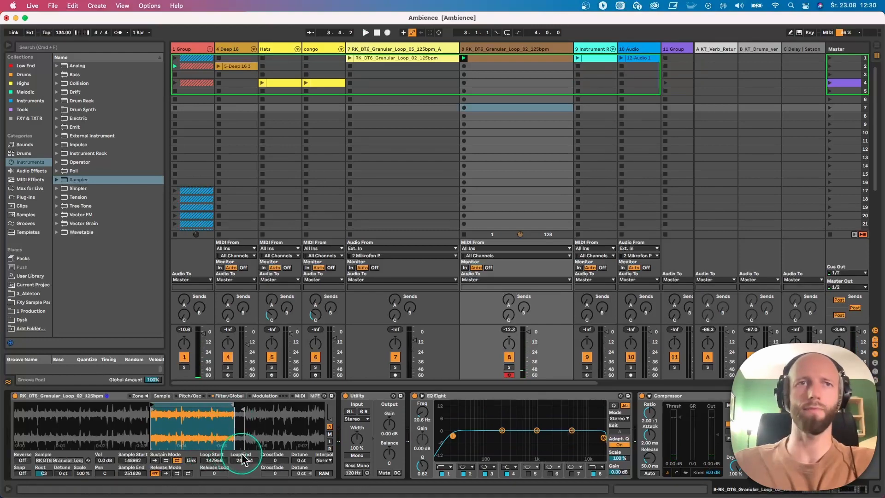
left_click_drag(275, 460, 274, 456)
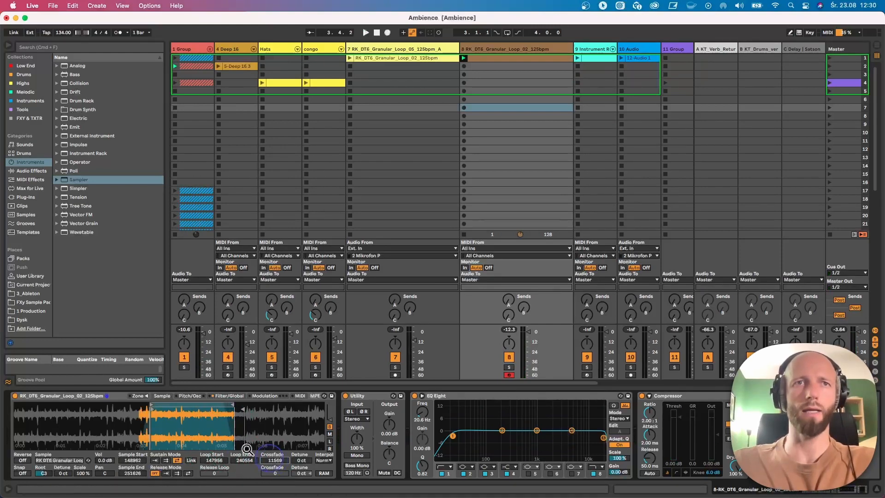
left_click_drag(192, 405, 202, 404)
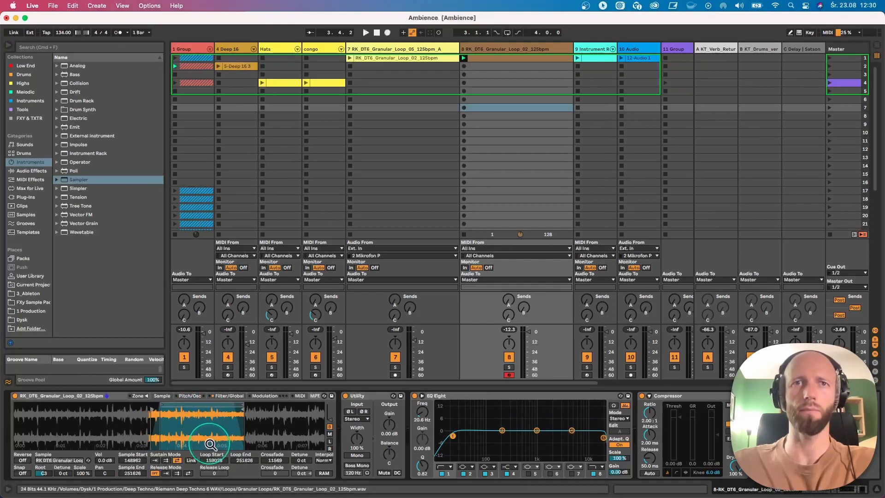
Add a full-length copy of the C3 note one octave higher at C4 and play the clip.
double_click(506, 58)
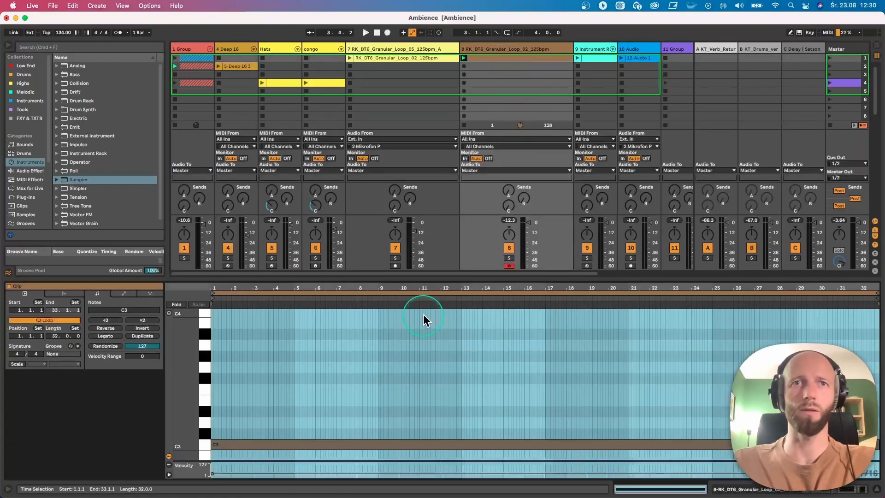
left_click(279, 442)
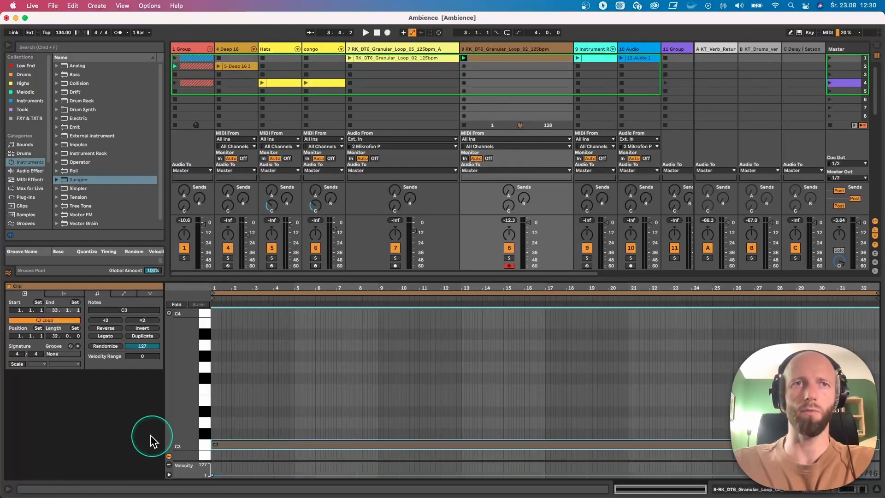
left_click_drag(189, 423, 190, 380)
scroll(240, 399, "up", 2)
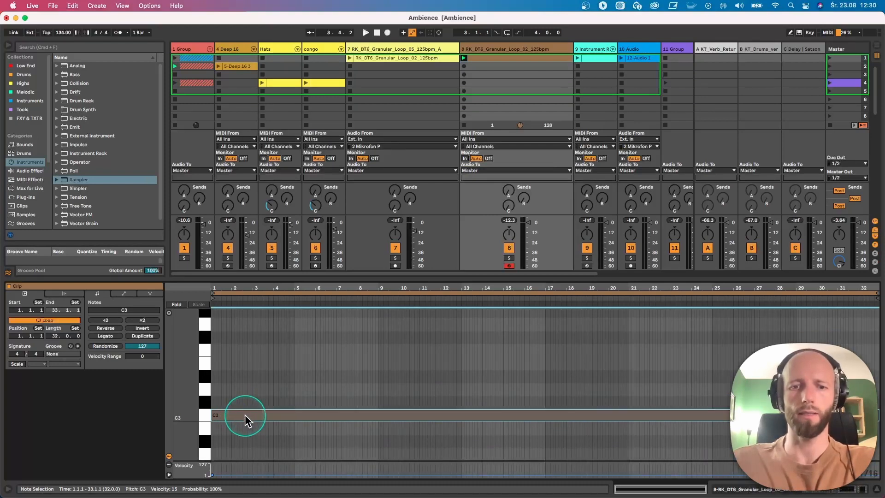
key("shift+Up")
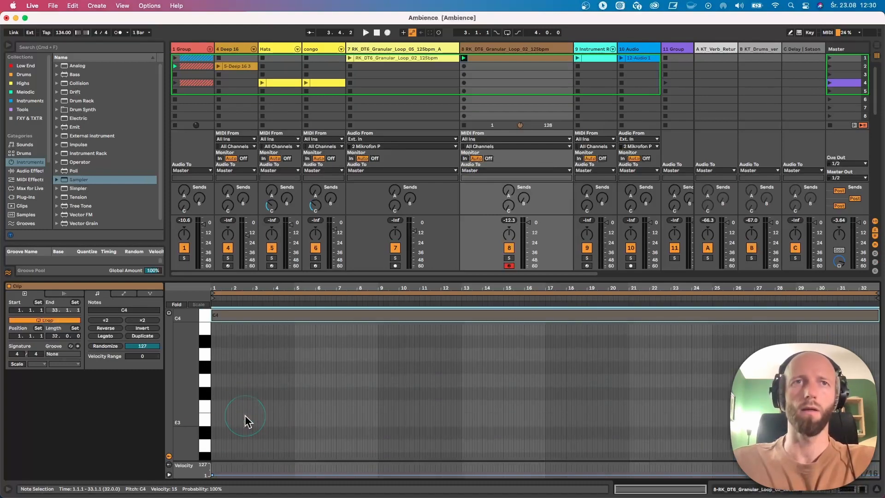
left_click_drag(186, 392, 178, 390)
key("space")
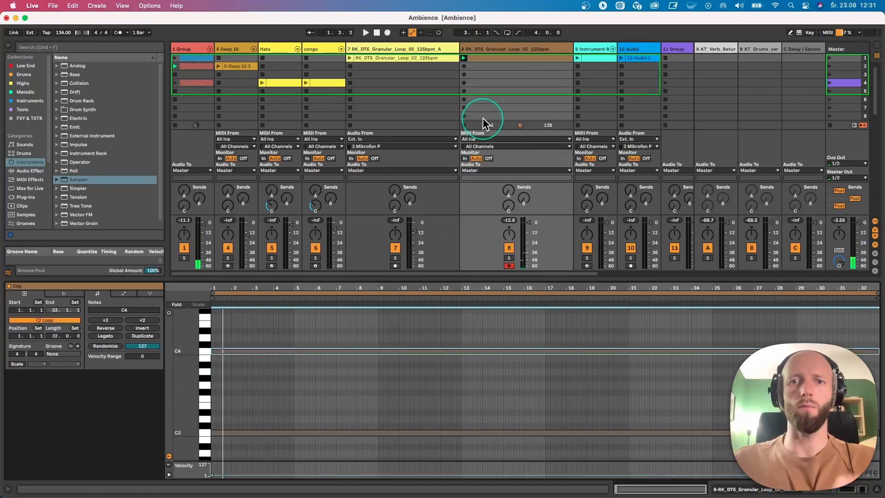
Add a full-length G3 note between the C3 and C4 notes and listen to the chord.
left_click_drag(251, 357, 238, 392)
key("space")
key("space")
key("space")
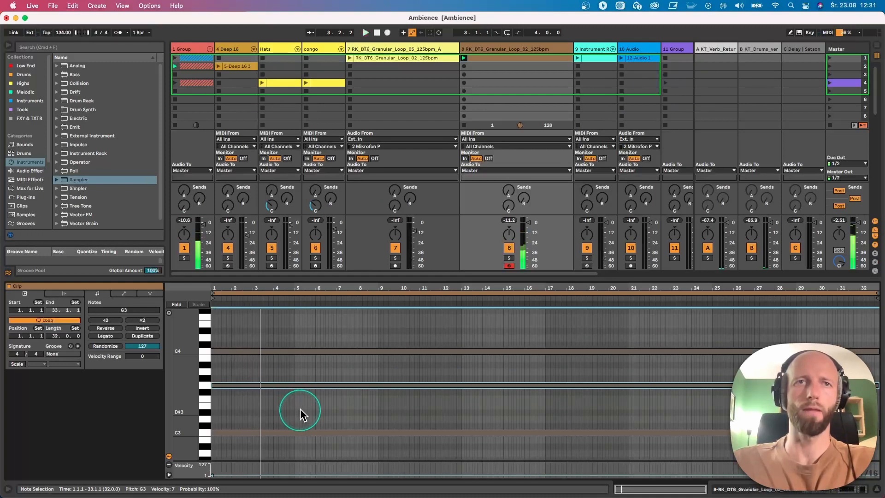
key("space")
left_click_drag(300, 408, 292, 300)
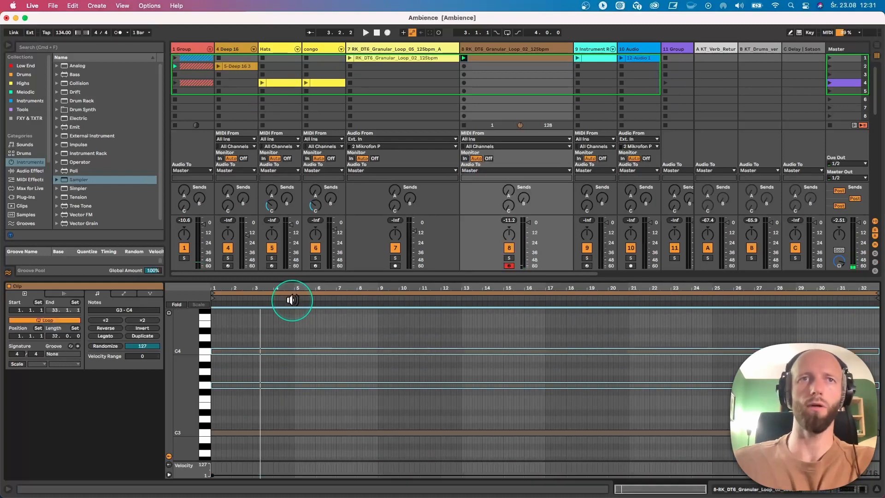
key("space")
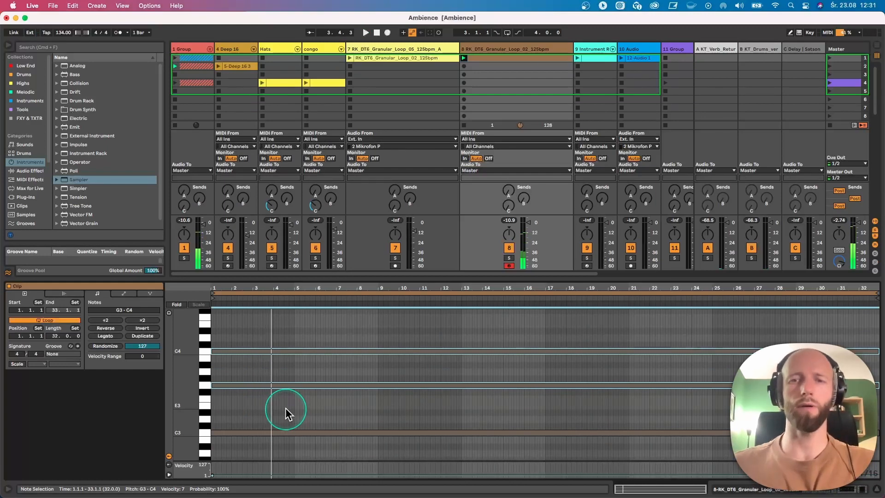
Lower the Sampler's sample volume to about -6.7 dB while playing back the chord.
left_click(496, 46)
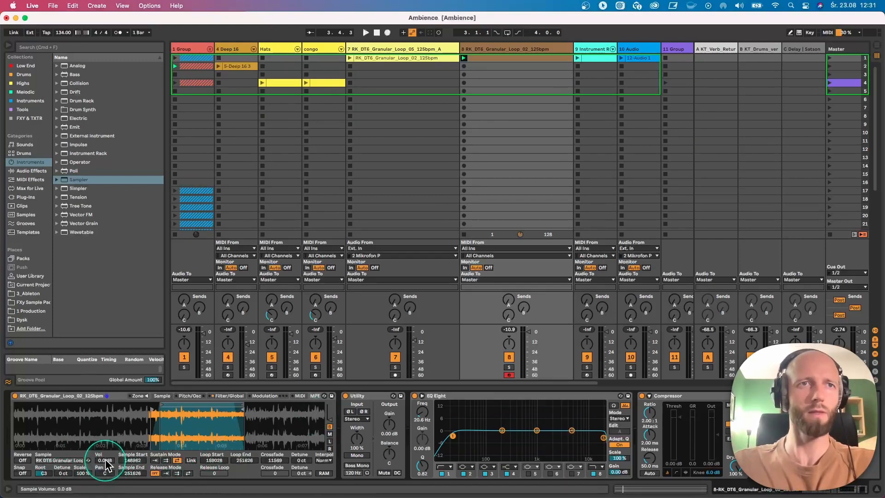
left_click_drag(105, 460, 105, 463)
key("space")
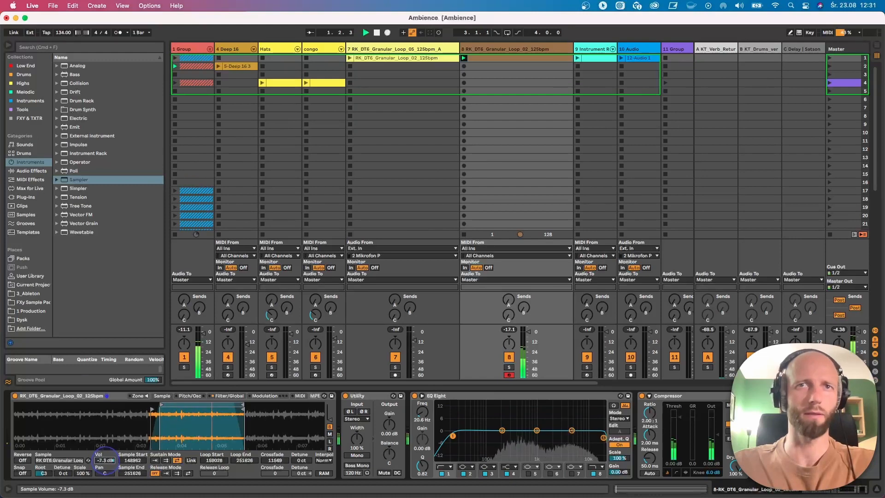
Collapse the Utility device and raise EQ Eight's low-cut frequency to about 667 Hz.
double_click(371, 396)
left_click_drag(391, 433, 469, 437)
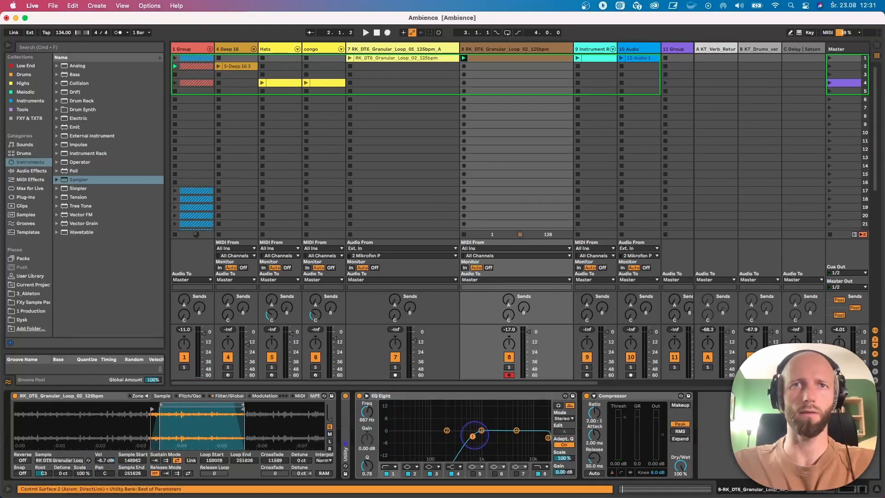
Collapse EQ Eight, add an Echo after it with default settings, listen to the pad and collapse Echo.
double_click(445, 396)
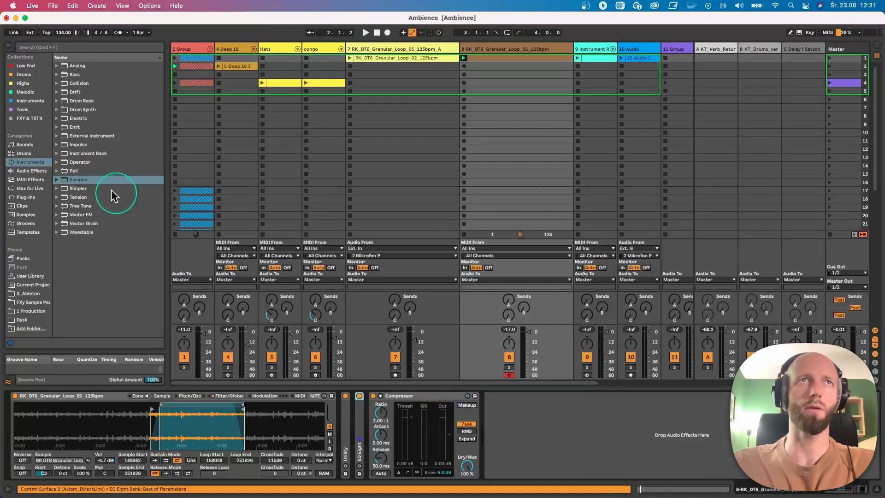
left_click(25, 110)
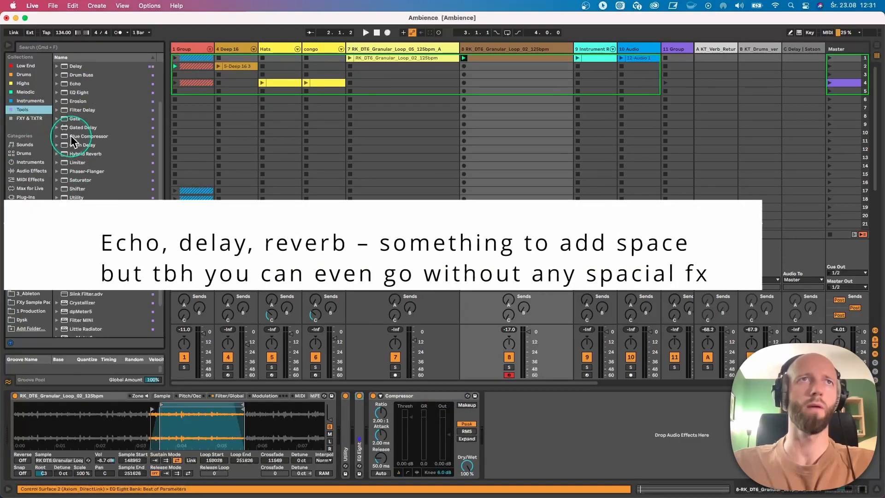
left_click_drag(75, 84, 353, 419)
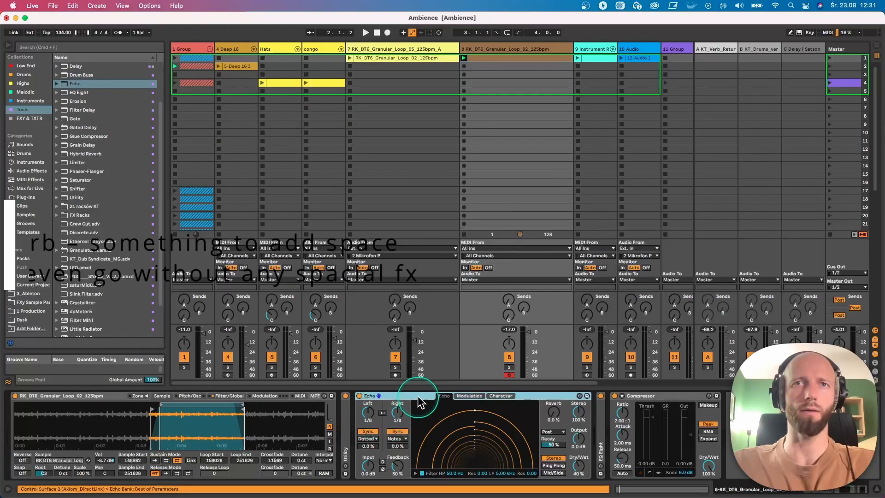
key("space")
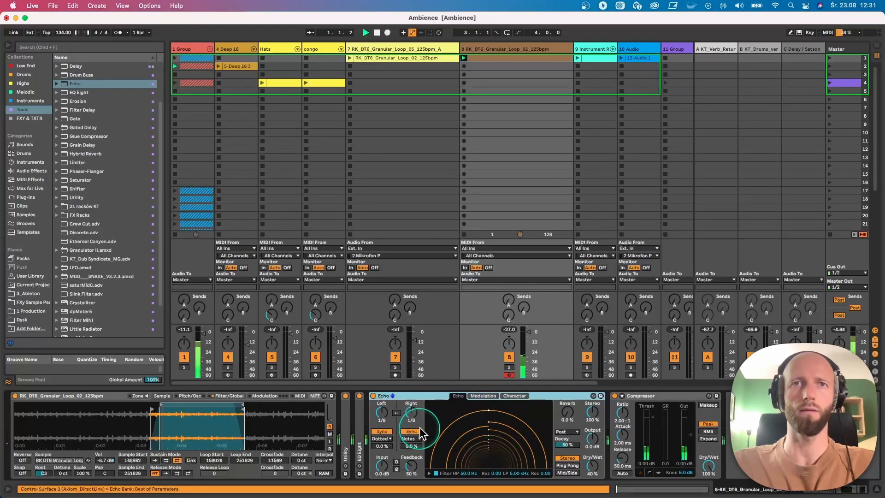
double_click(440, 397)
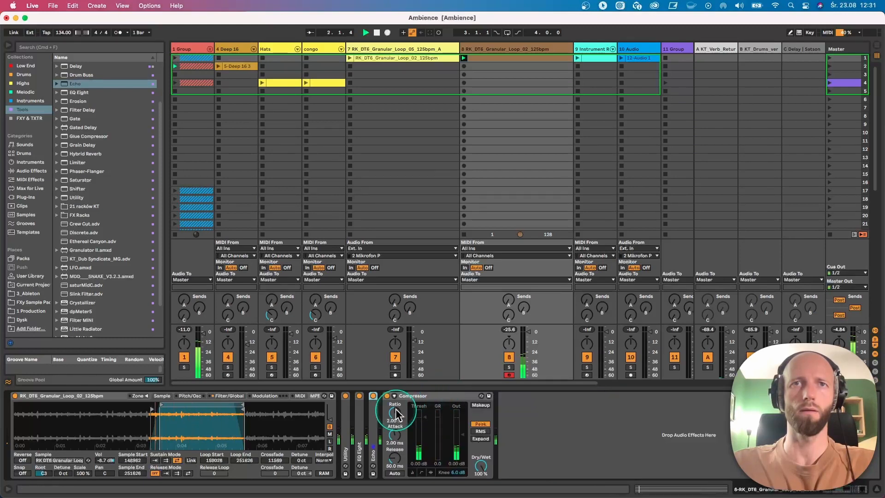
Insert an Auto Filter before the Compressor and set a band-pass at about 2.28 kHz with 43 % resonance.
scroll(105, 144, "up", 3)
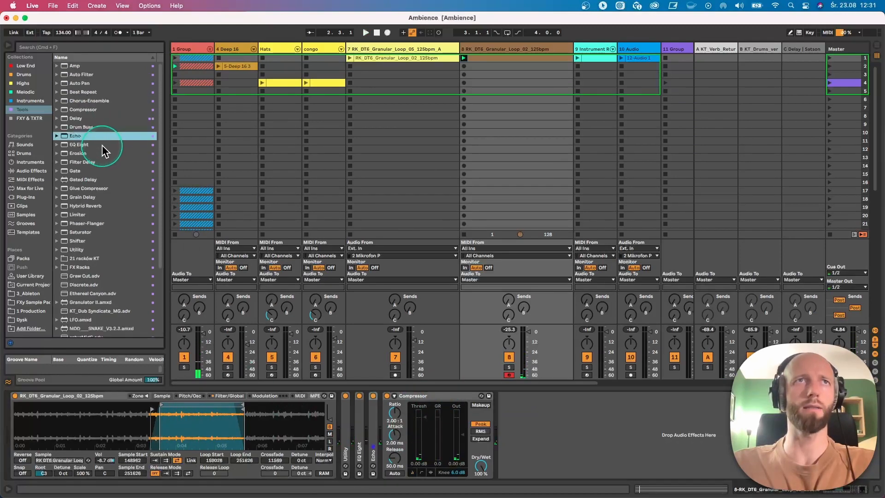
left_click_drag(78, 74, 382, 414)
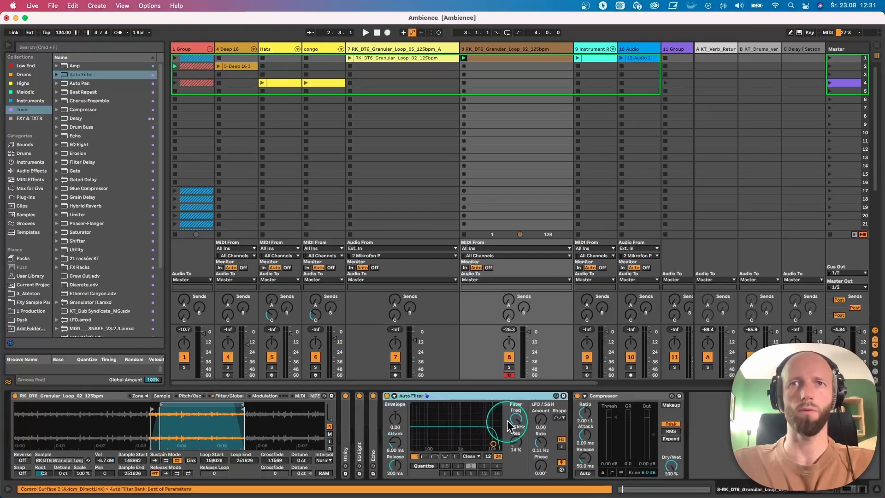
left_click(437, 456)
mouse_move(480, 448)
left_mouse_down()
mouse_move(482, 429)
mouse_move(461, 431)
mouse_move(479, 431)
left_mouse_up()
key("space")
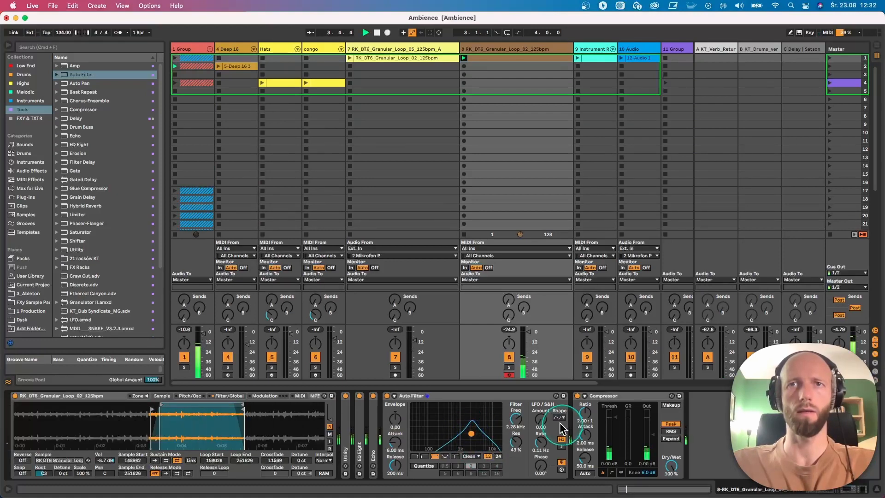
Set the Auto Filter's LFO amount to 10.1 and phase to 82.9°, and retune it to about 2.45 kHz with 37 % resonance.
left_click_drag(540, 419, 540, 409)
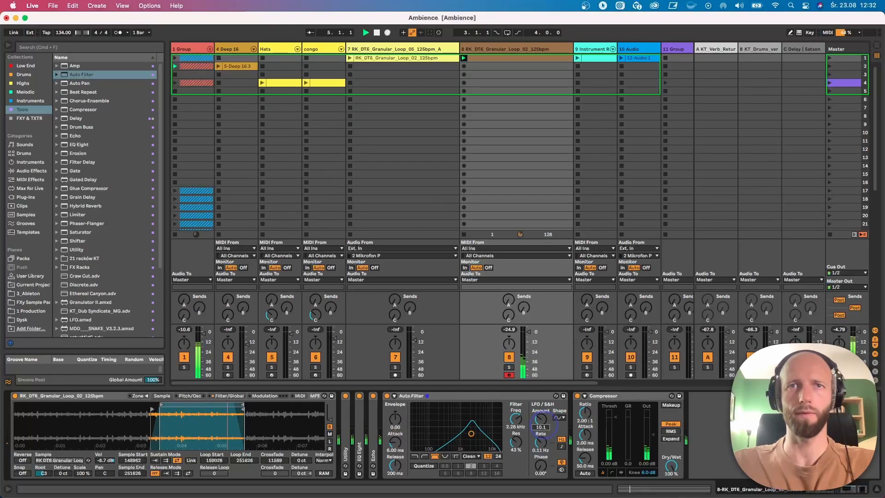
left_click_drag(542, 466, 542, 458)
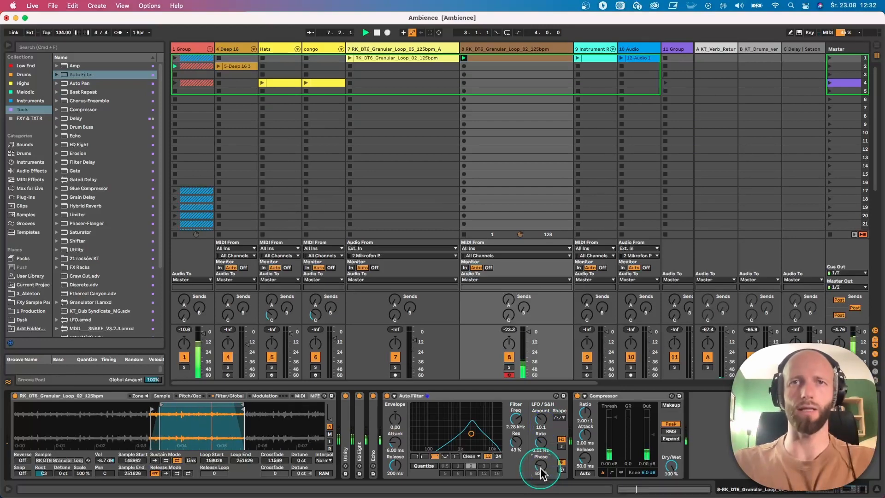
left_click_drag(471, 433, 471, 434)
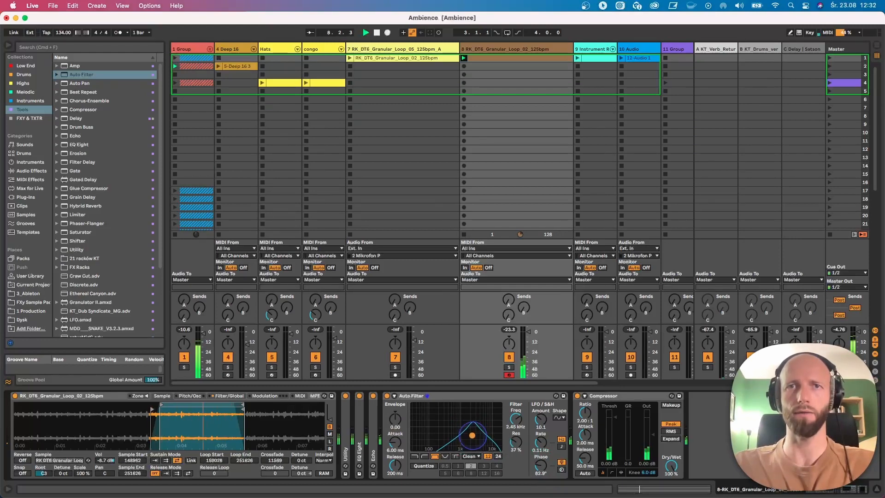
Modulate the Sampler's filter with LFO 1 at amount 11.2 and 0.04 Hz, and lower the Auto Filter frequency to about 2.20 kHz.
left_click(223, 395)
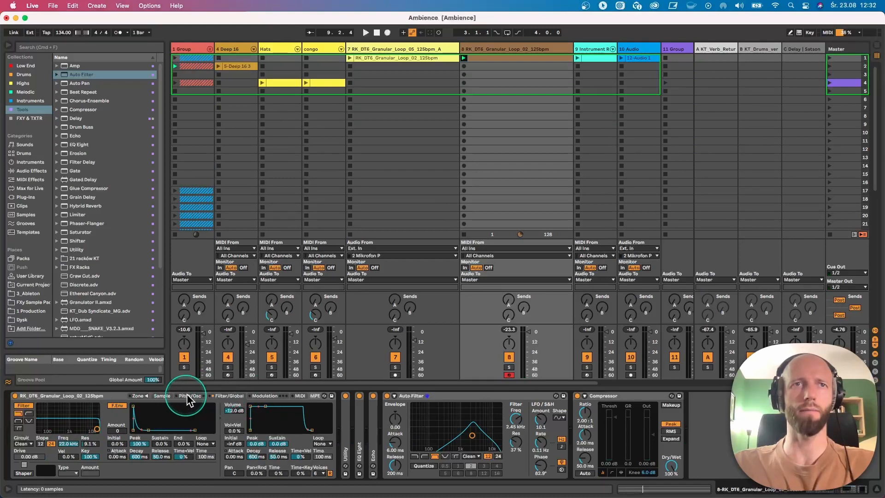
left_click(247, 395)
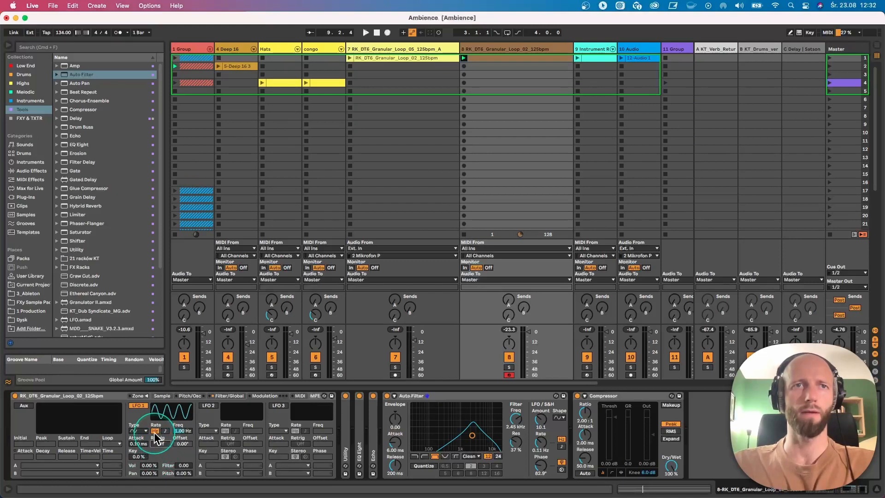
left_click_drag(184, 469, 184, 463)
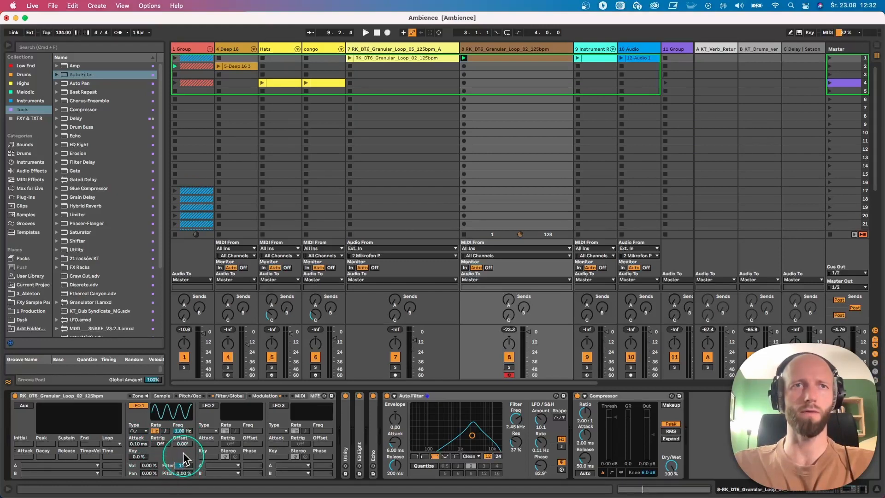
left_click_drag(182, 429, 182, 432)
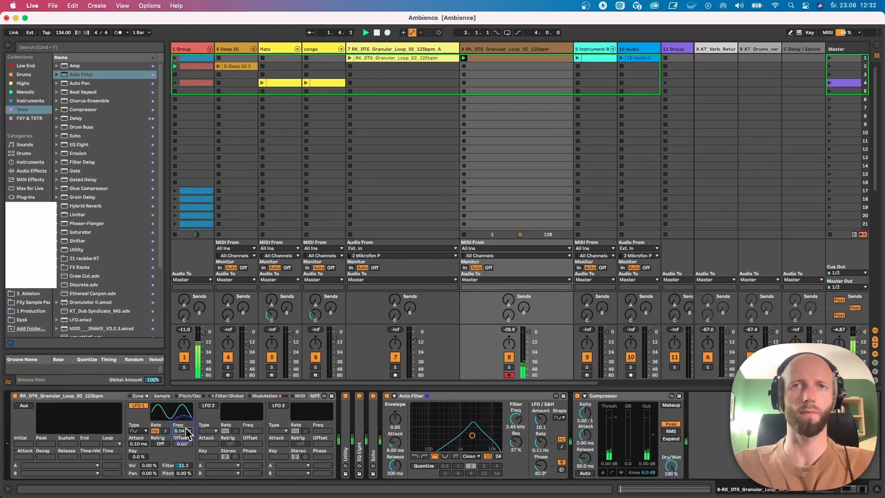
left_click_drag(449, 430, 471, 434)
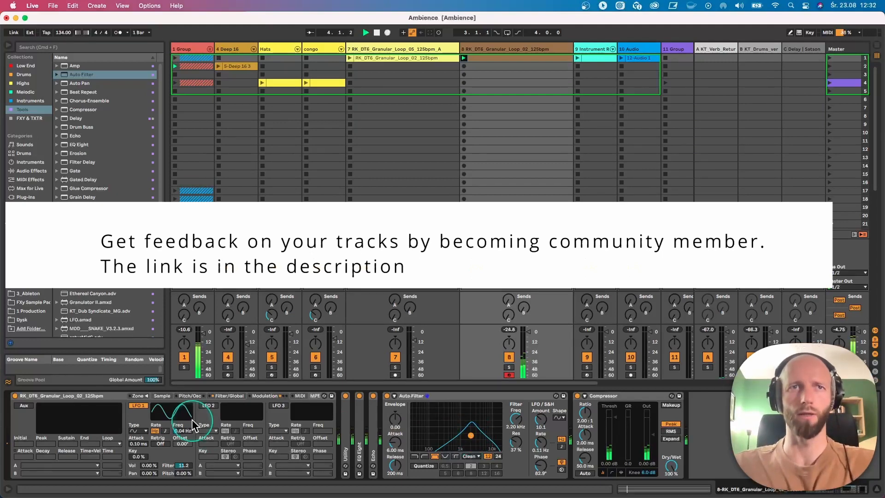
Set the Sampler's own filter to about 4.12 kHz with 30 % resonance and collapse the Sampler.
left_click(215, 396)
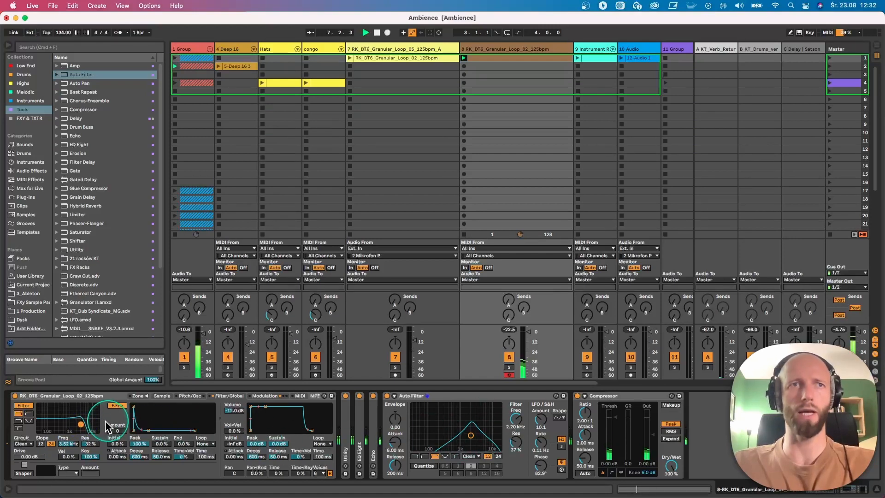
left_click_drag(80, 424, 83, 425)
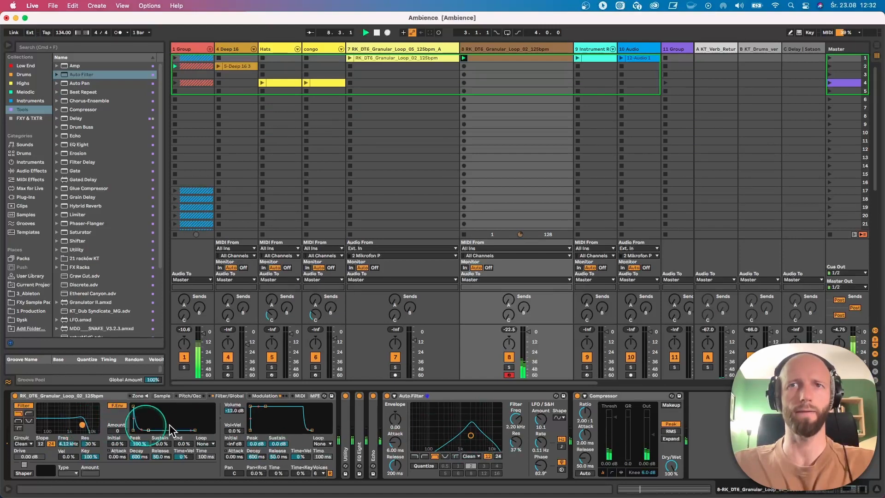
double_click(81, 396)
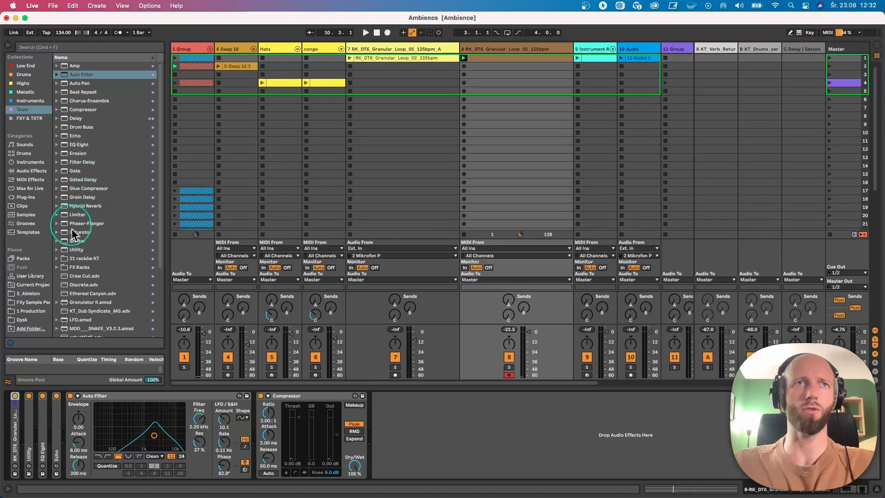
Add Erosion in Wide Noise mode after the Auto Filter, with frequency about 3.95 kHz and amount 30.5.
scroll(73, 249, "down", 1)
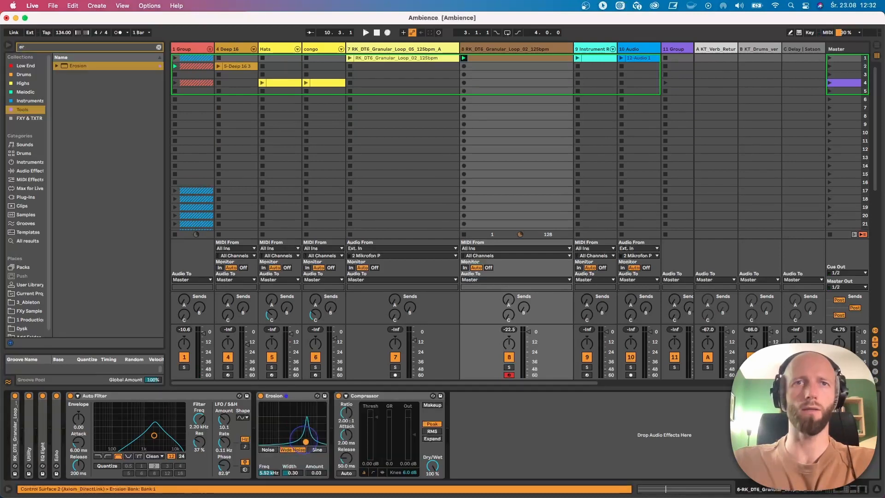
key("space")
left_click_drag(304, 431, 301, 420)
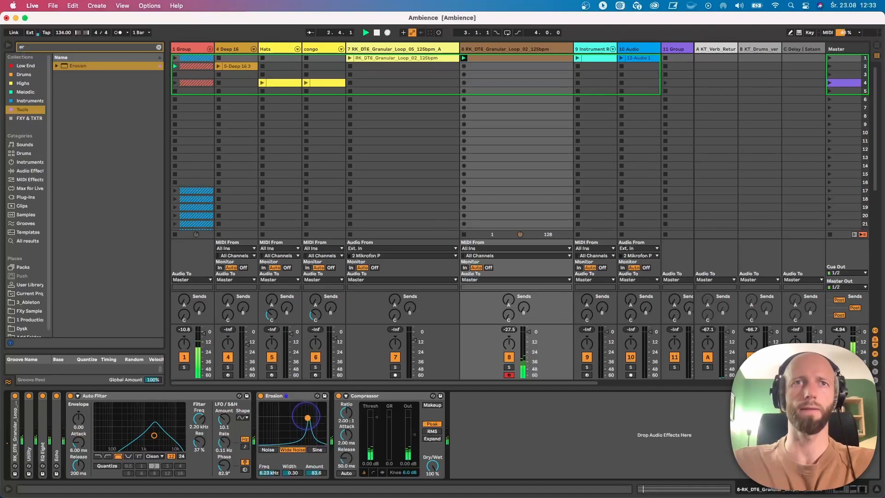
left_click_drag(309, 418, 301, 427)
key("space")
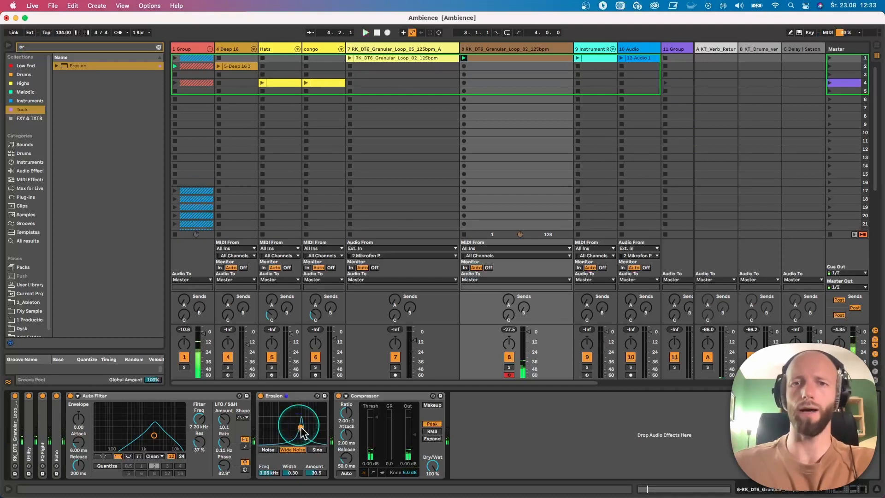
Add the Max for Live LFO after Erosion and map it to Erosion's frequency at 0.25 Hz with a 73–83 % range.
left_click(159, 47)
scroll(99, 253, "down", 2)
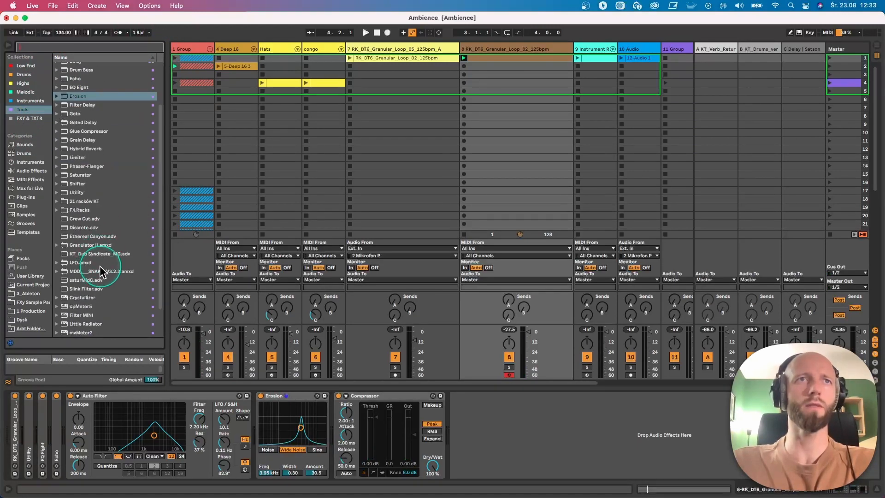
left_click_drag(85, 263, 342, 410)
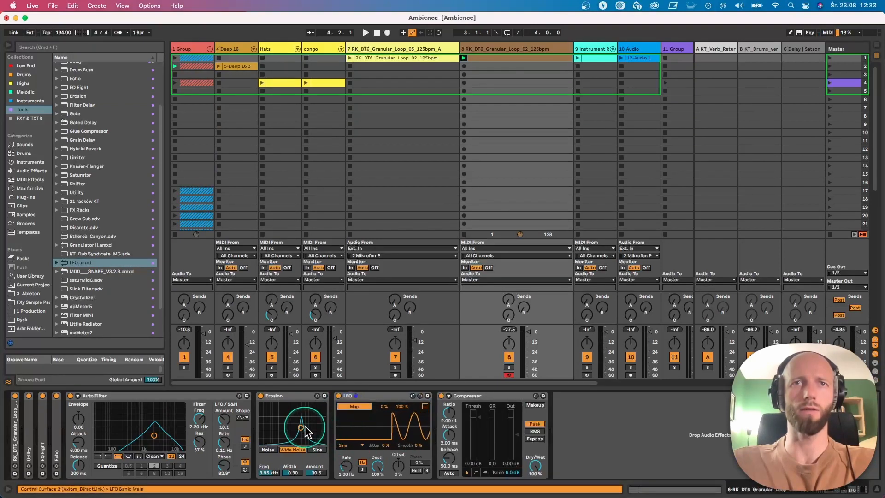
left_click(271, 473)
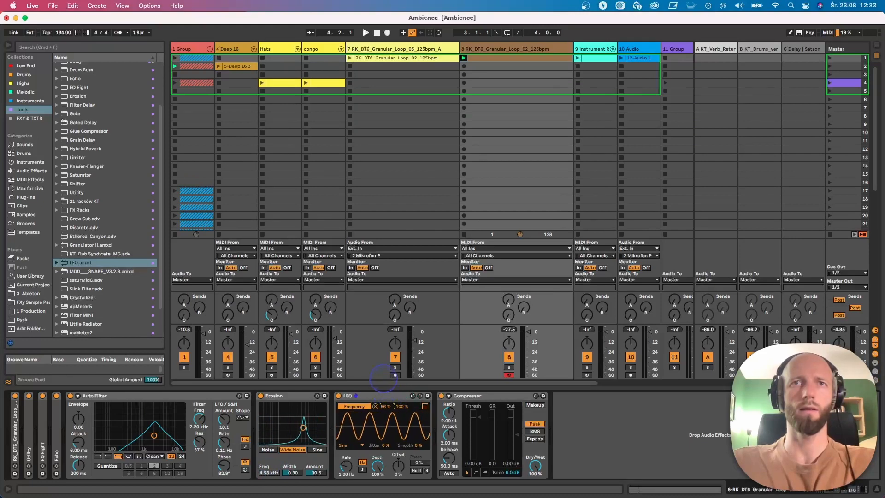
left_click_drag(345, 466, 347, 475)
mouse_move(401, 407)
left_mouse_down()
mouse_move(401, 414)
mouse_move(388, 397)
left_mouse_up()
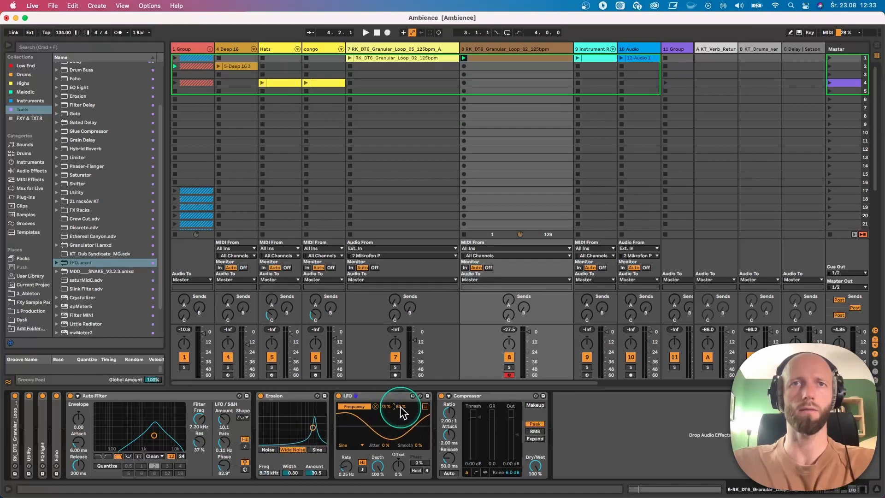
Map the same LFO to Erosion's amount as well, narrow that mapping's range and play the clip.
left_click(426, 406)
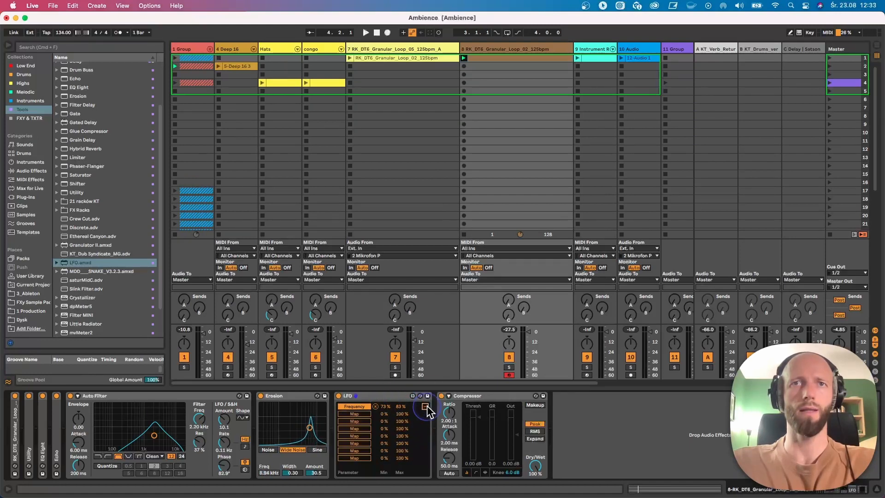
left_click(361, 420)
left_click(313, 472)
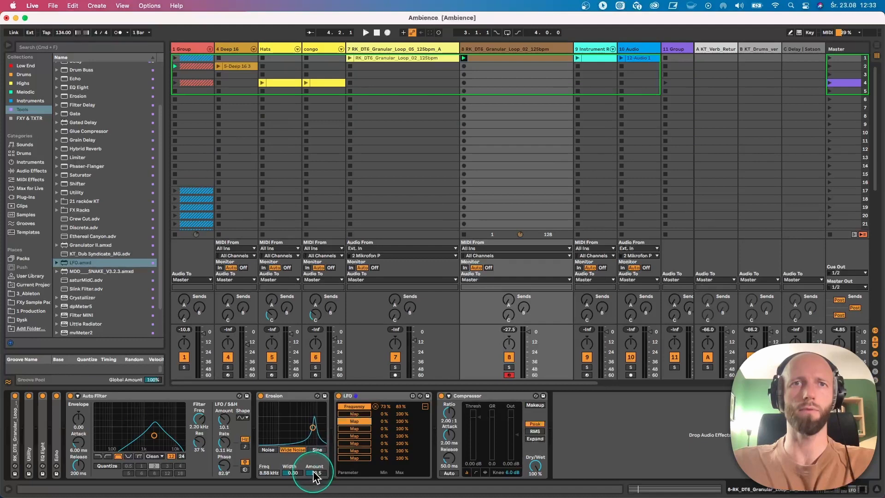
left_click_drag(395, 421, 383, 398)
key("space")
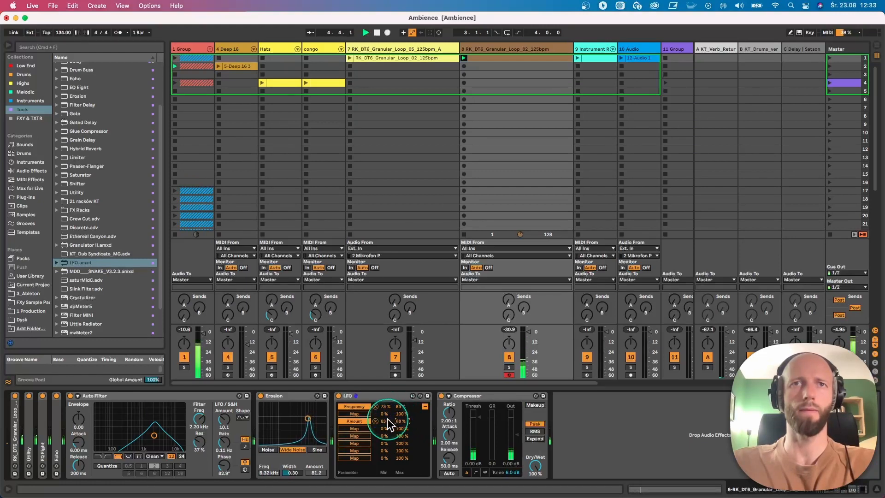
Rebalance the LFO's amount range, set its frequency range to 55–68 %, and slow the LFO rate to 0.04 Hz.
mouse_move(389, 423)
left_mouse_down()
mouse_move(384, 412)
mouse_move(400, 408)
mouse_move(389, 427)
left_mouse_up()
left_click(401, 421)
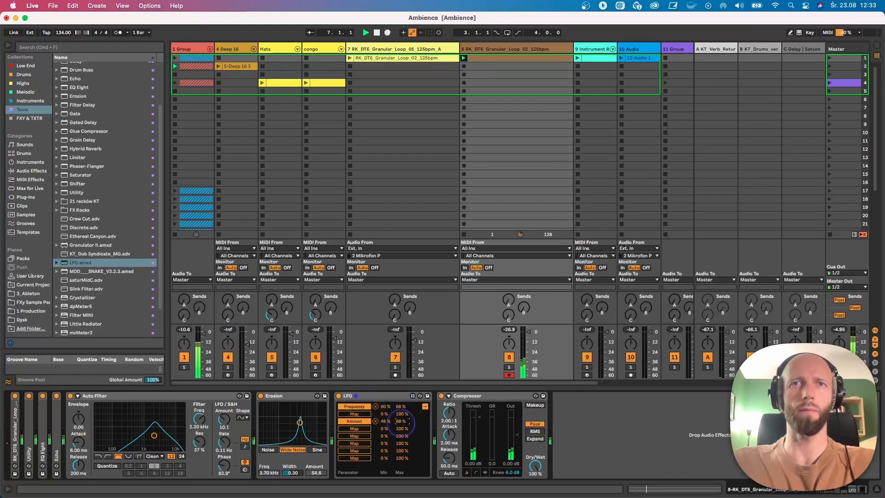
left_click(262, 396)
left_click_drag(384, 406, 399, 422)
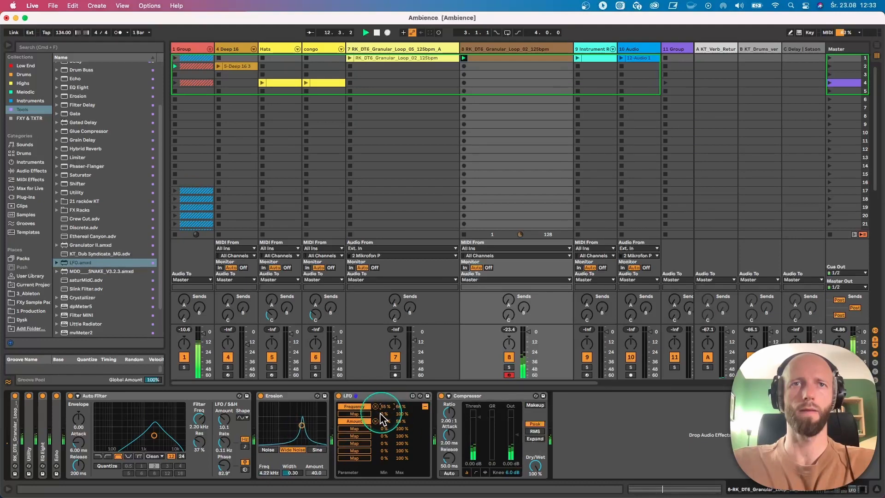
left_click(424, 406)
left_click_drag(347, 474, 346, 465)
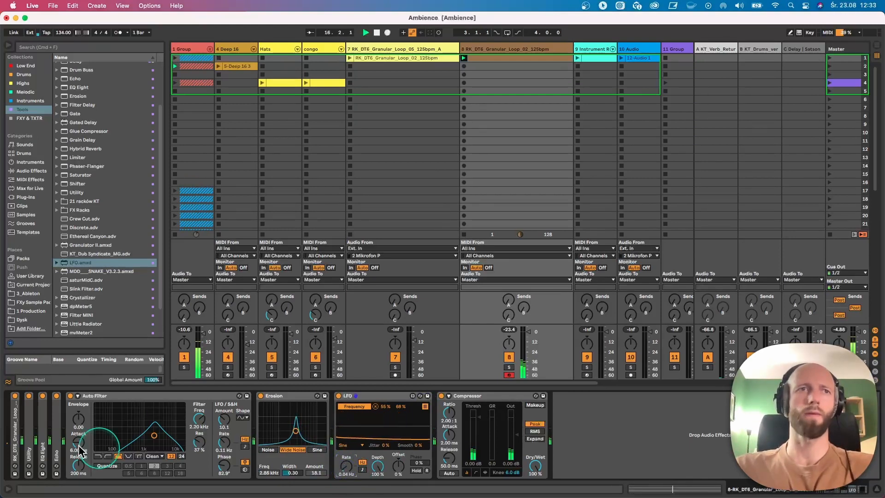
Expand the Sampler, raise its filter cutoff to about 4.45 kHz and collapse the Auto Filter.
left_click(18, 430)
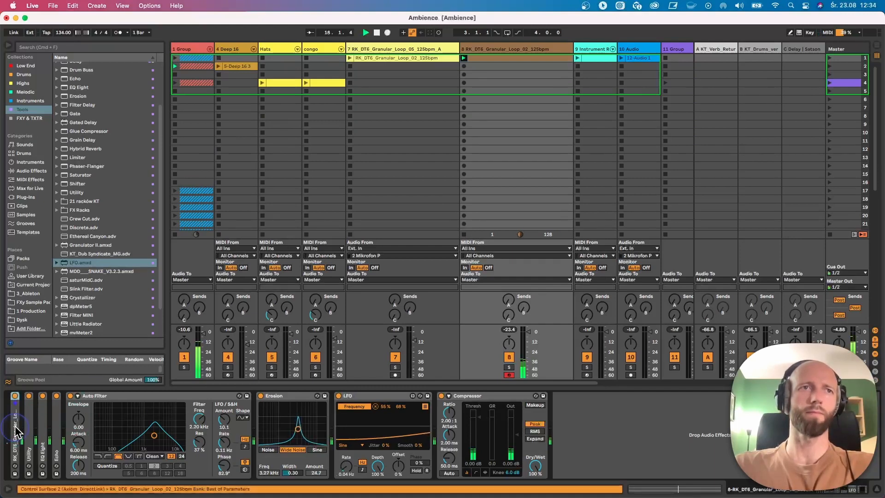
double_click(16, 427)
left_click_drag(65, 443, 64, 444)
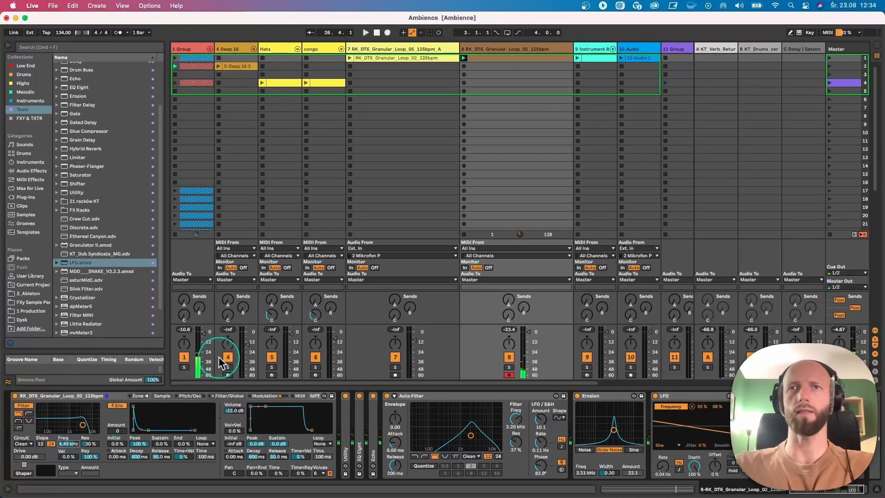
double_click(466, 395)
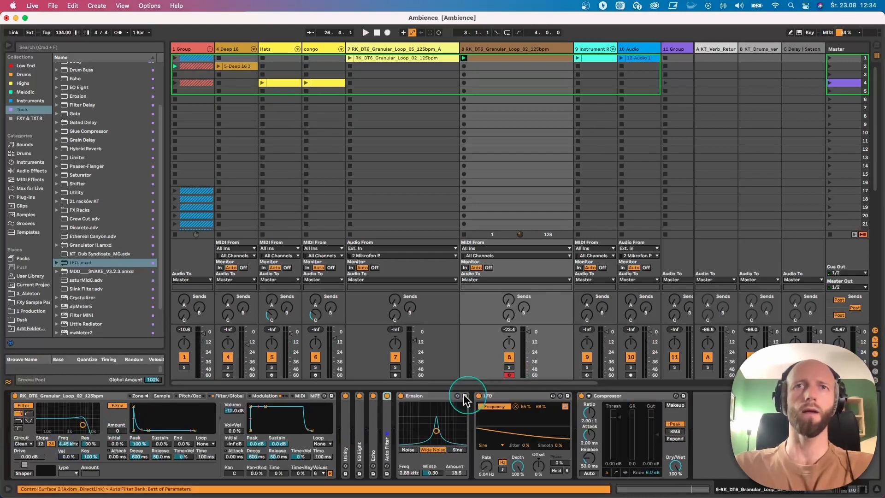
Collapse the Erosion, LFO and Compressor devices in the track's effect chain.
left_click(450, 401)
double_click(447, 397)
double_click(450, 394)
double_click(461, 393)
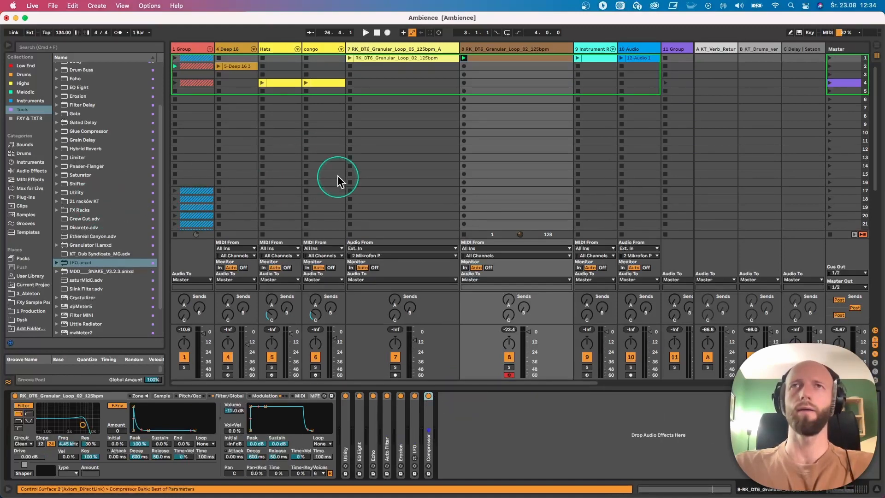
Add RK_DT6_Granular_Loop_05_125bpm_A from the 1 Production folder's Granular Loops to the second clip slot of track 7, widening the browser.
left_click(28, 311)
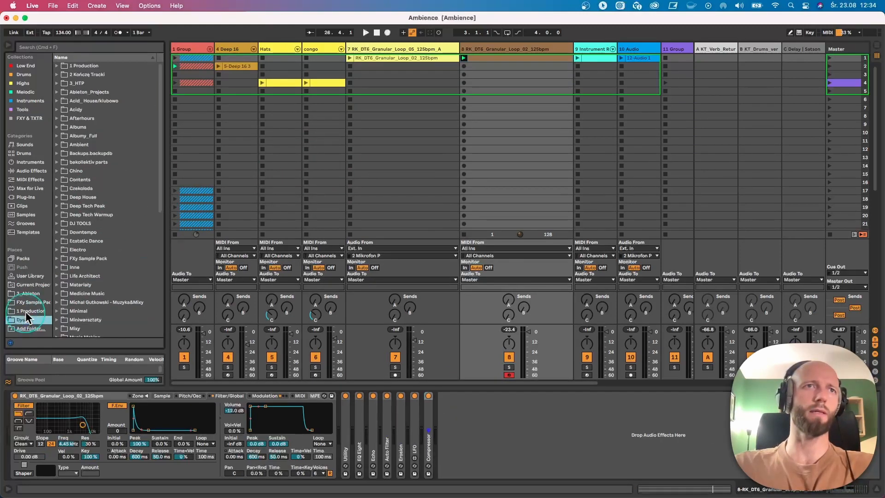
left_click(110, 224)
left_click_drag(165, 223, 206, 223)
left_click(177, 225)
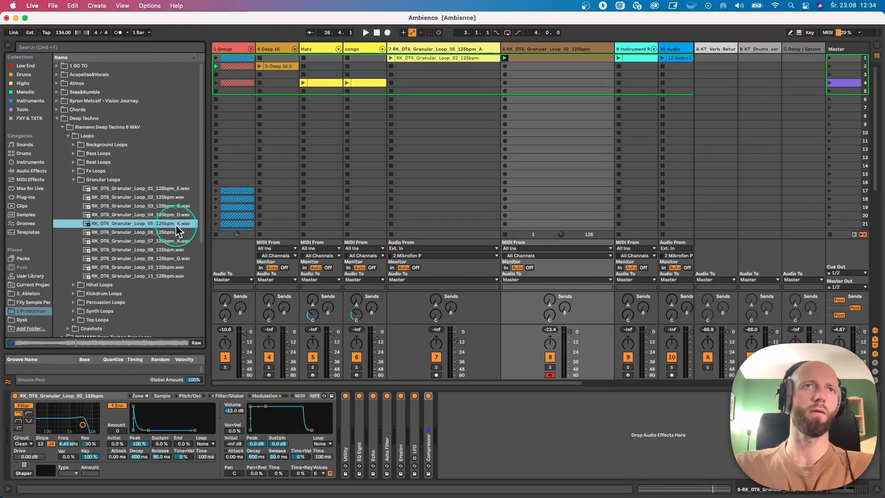
left_click_drag(176, 225, 465, 65)
Duplicate the Sampler track and replace the sample in track 8's Sampler with the Granular Loop 05 clip.
left_click(532, 48)
key("super+d")
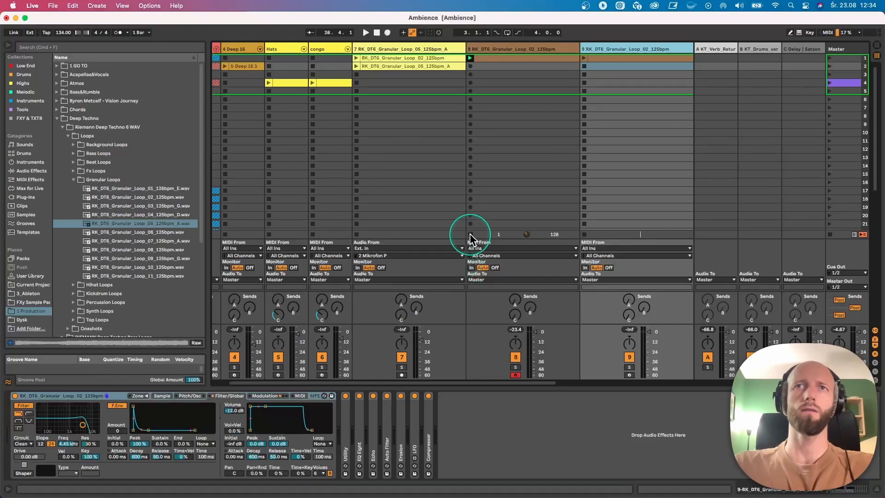
left_click(491, 46)
left_click_drag(408, 68, 188, 418)
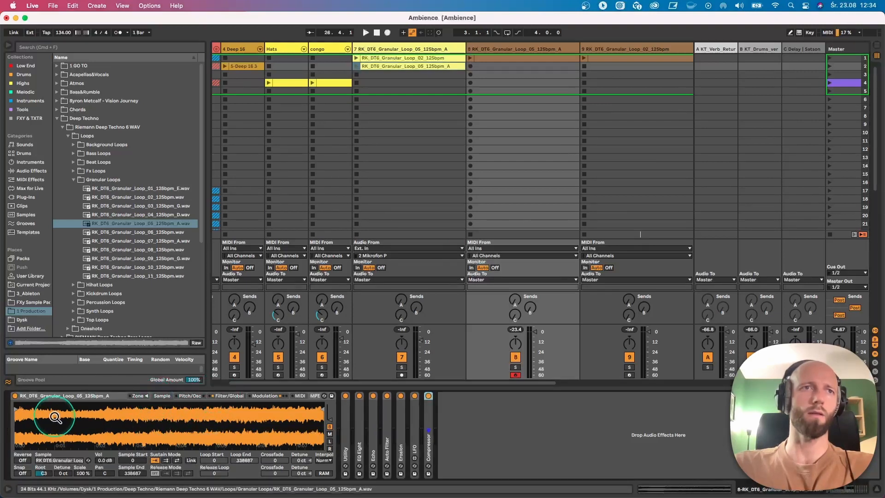
Trim the sample to 40763–92095, enable looping in Sustain Mode and set the loop start to 39254.
left_click_drag(15, 406, 46, 405)
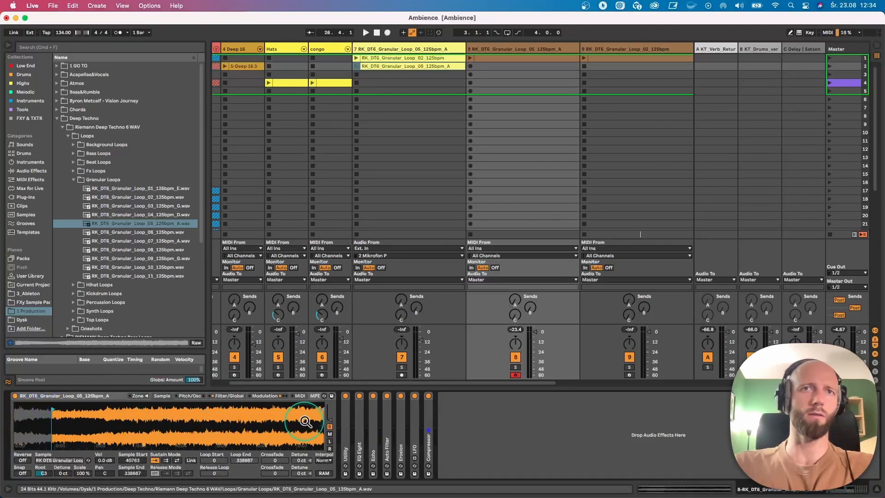
left_click_drag(325, 406, 100, 413)
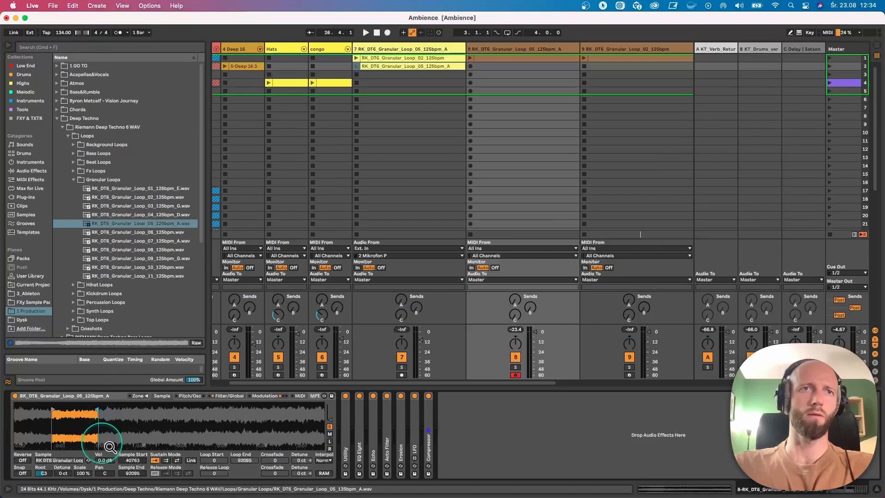
left_click(177, 459)
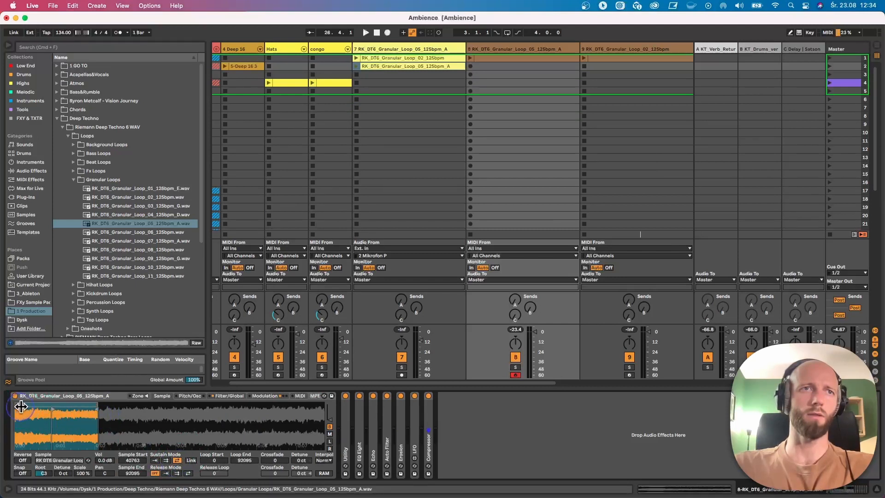
left_click_drag(15, 405, 52, 405)
Play track 8's clip, extend the sample end to 240554 and loop end to 236025, and lower the sample volume to about -13 dB.
key("space")
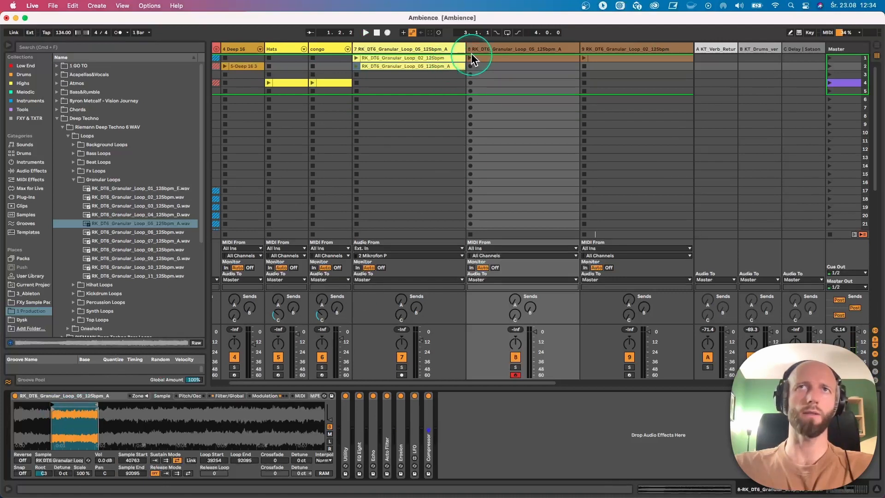
left_click(470, 57)
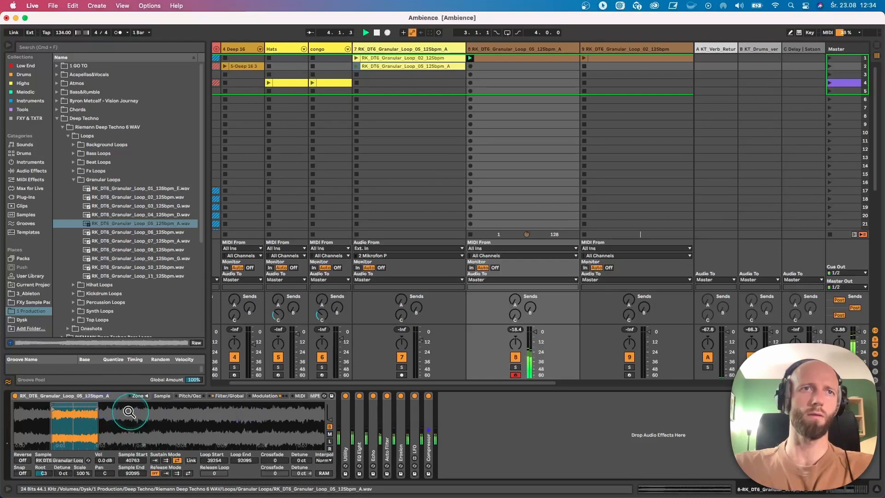
left_click_drag(98, 411, 195, 412)
left_click_drag(102, 409, 231, 410)
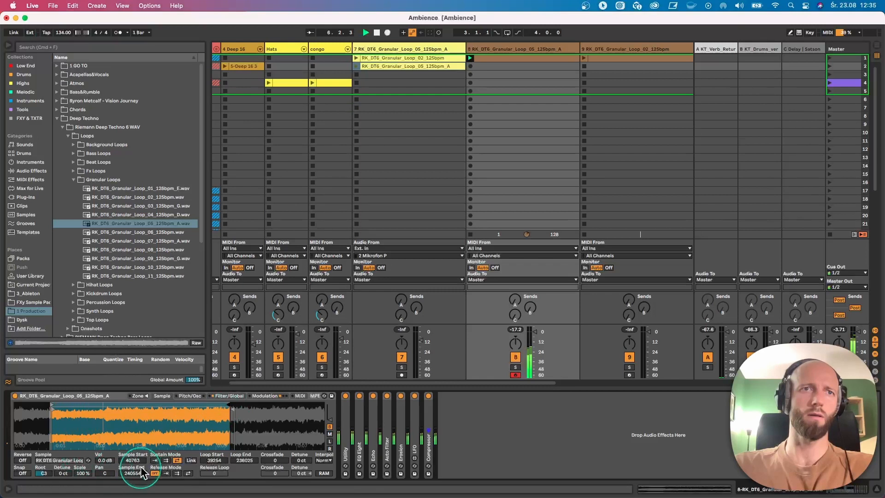
left_click_drag(105, 460, 105, 487)
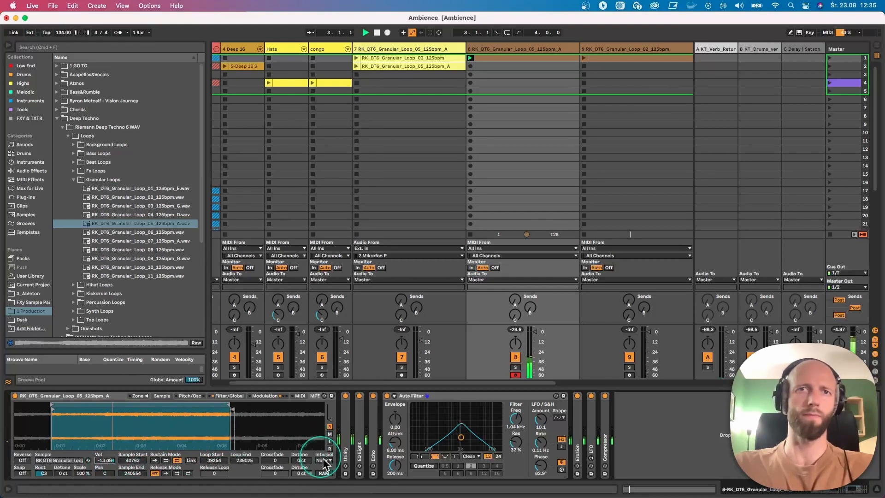
Open track 8's MIDI clip and add roughly three-bar notes: F4 near bar 9, E4 near bar 13 and F4 near bar 18.
left_click(494, 60)
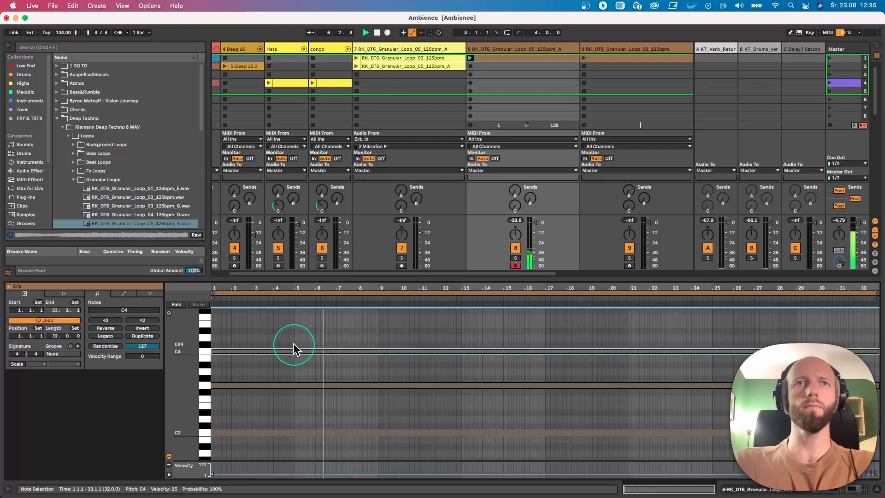
left_click_drag(177, 337, 199, 358)
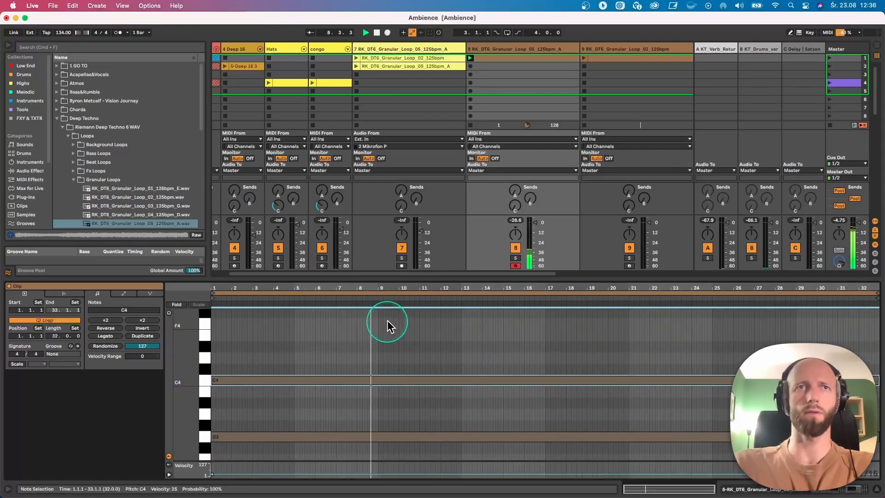
left_click_drag(387, 322, 499, 333)
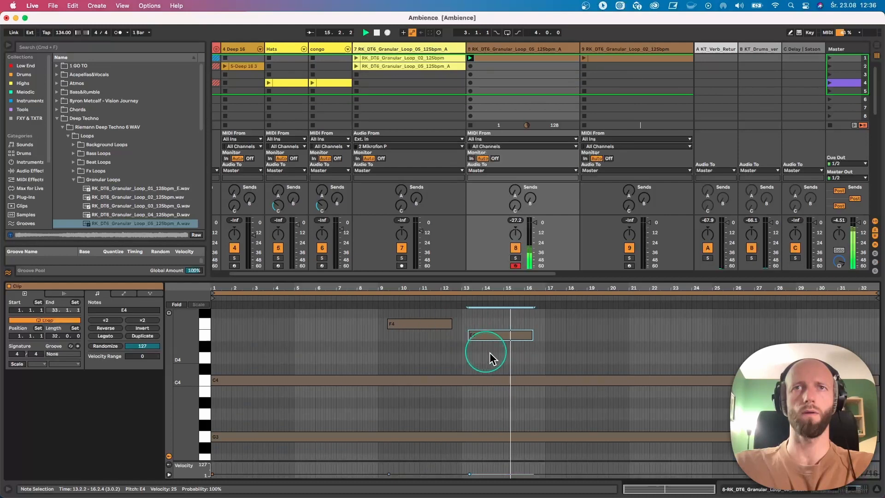
left_click(507, 356)
left_click_drag(507, 355, 440, 324)
key("super+d")
left_click_drag(577, 324, 607, 326)
double_click(661, 335)
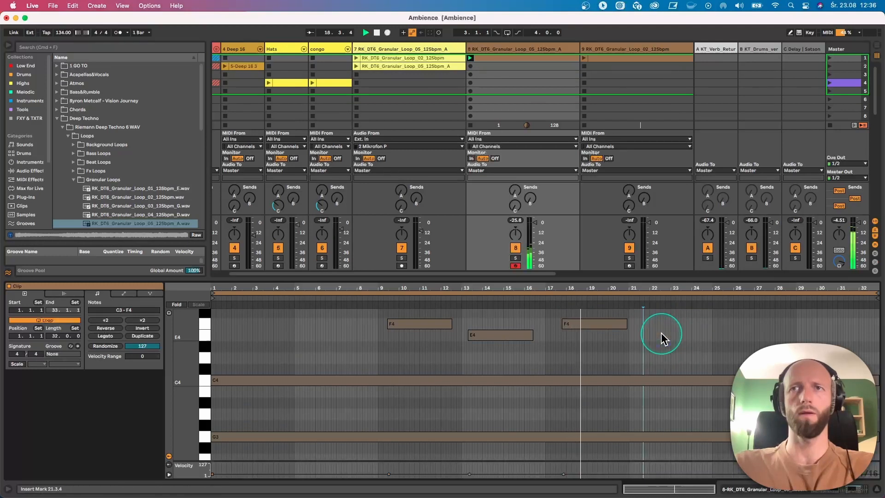
Copy notes to add G4 near bar 21, F4 near bar 27 and G4 from bar 30 to the clip's end.
left_click_drag(180, 370, 173, 370)
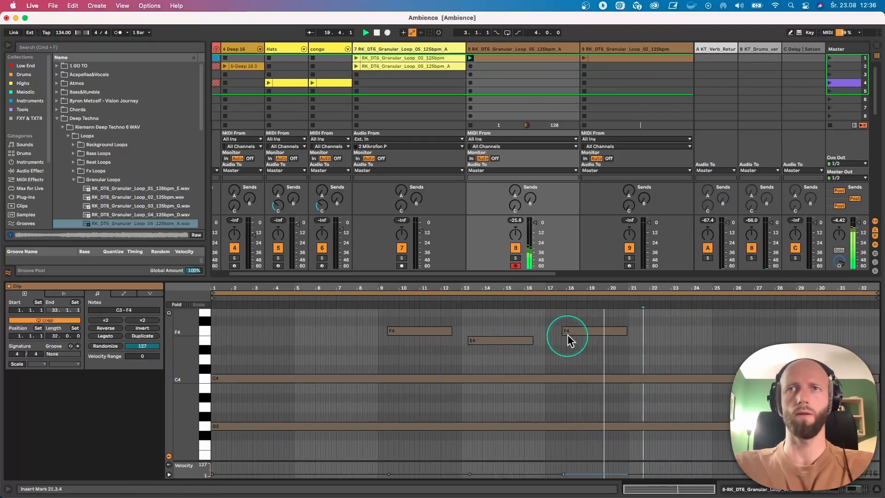
left_click_drag(587, 329, 659, 313)
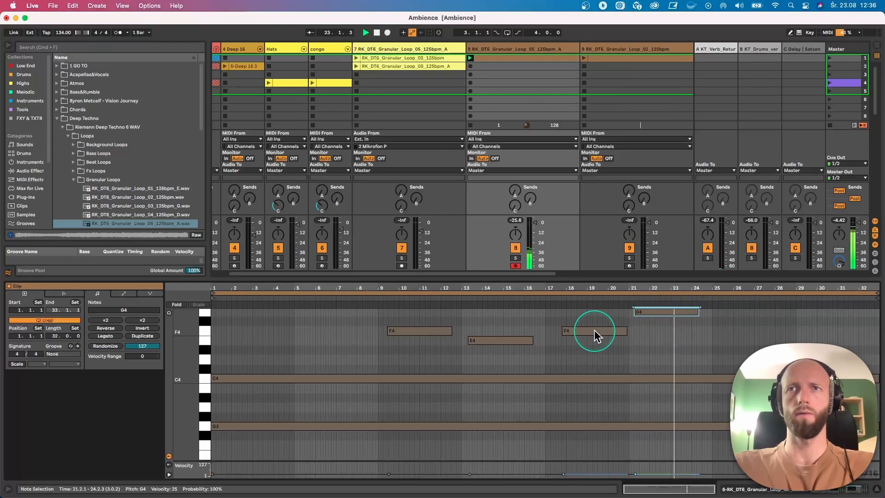
left_click_drag(667, 333, 878, 312)
double_click(828, 313)
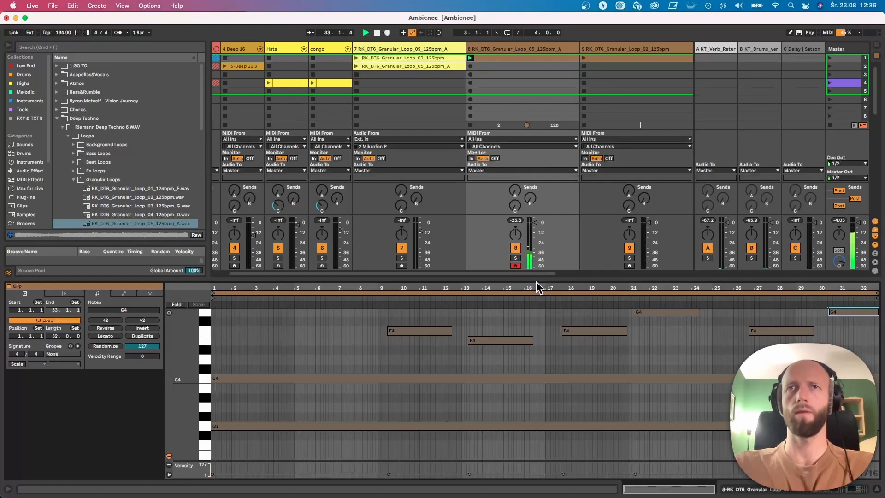
Stop playback and switch from the clip's notes back to the track's device chain.
left_click(535, 264)
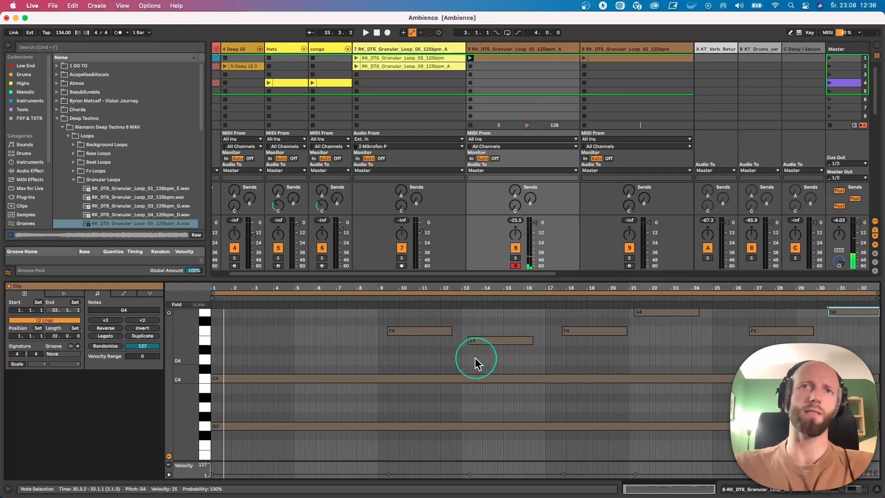
left_click_drag(173, 353, 176, 351)
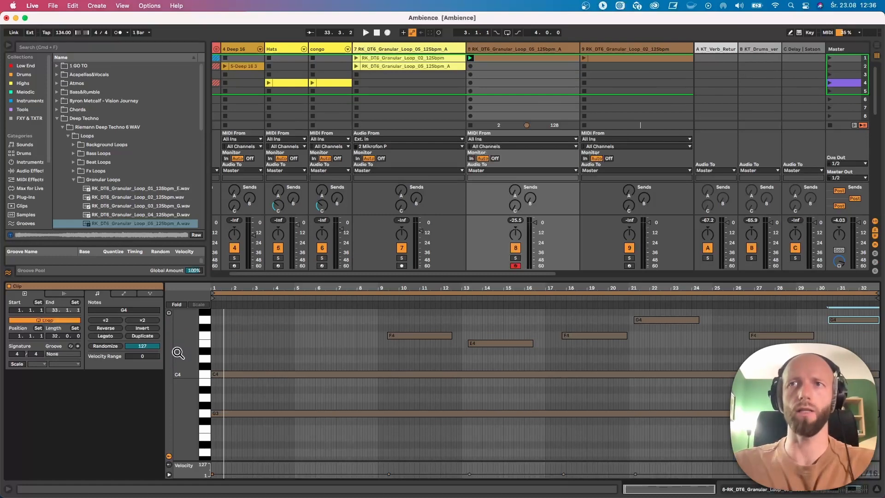
key("shift+Tab")
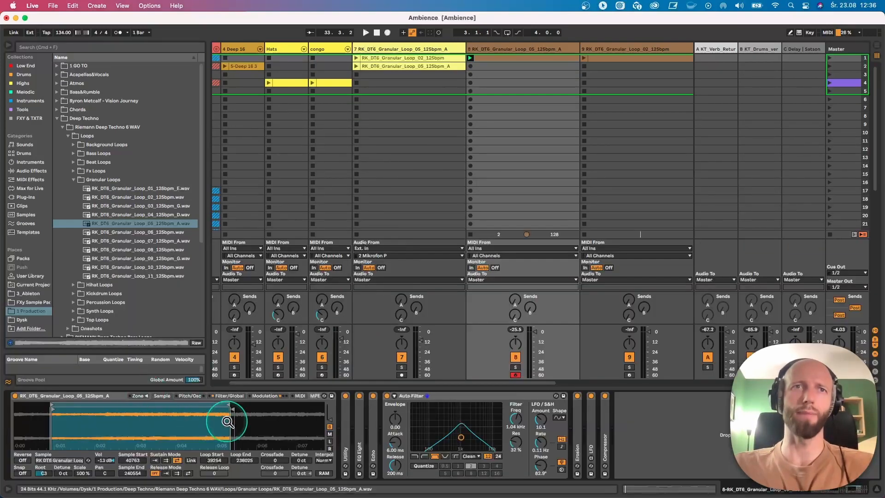